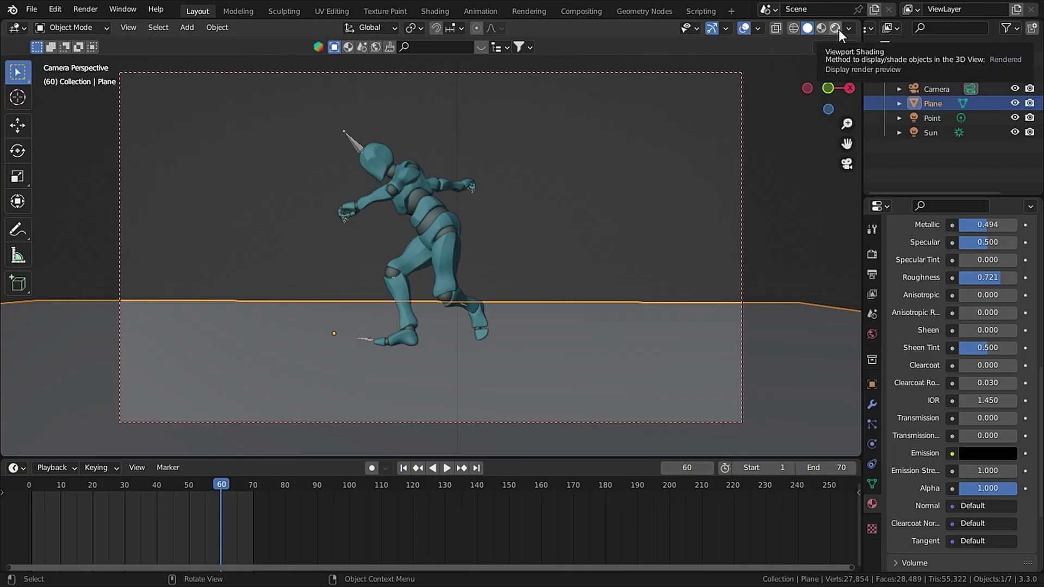
Switch the viewport to rendered preview and make the floor plane a shadow catcher.
{"action": "left_click", "coordinate": [726, 28]}
{"action": "left_click", "coordinate": [872, 384]}
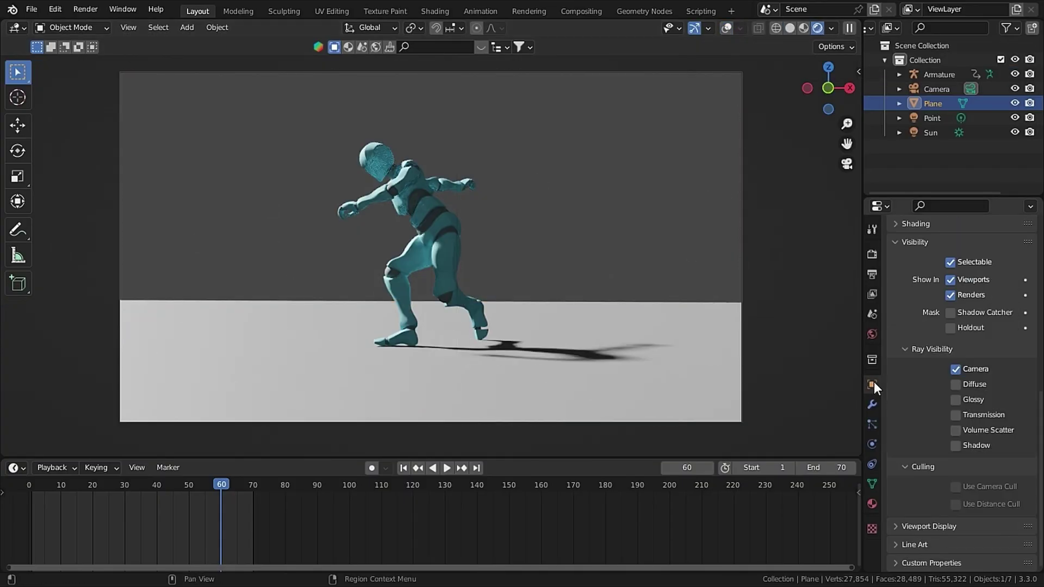
{"action": "scroll", "coordinate": [931, 391], "scroll_direction": "up", "scroll_amount": 10}
{"action": "scroll", "coordinate": [934, 381], "scroll_direction": "down", "scroll_amount": 8}
{"action": "left_click", "coordinate": [950, 365]}
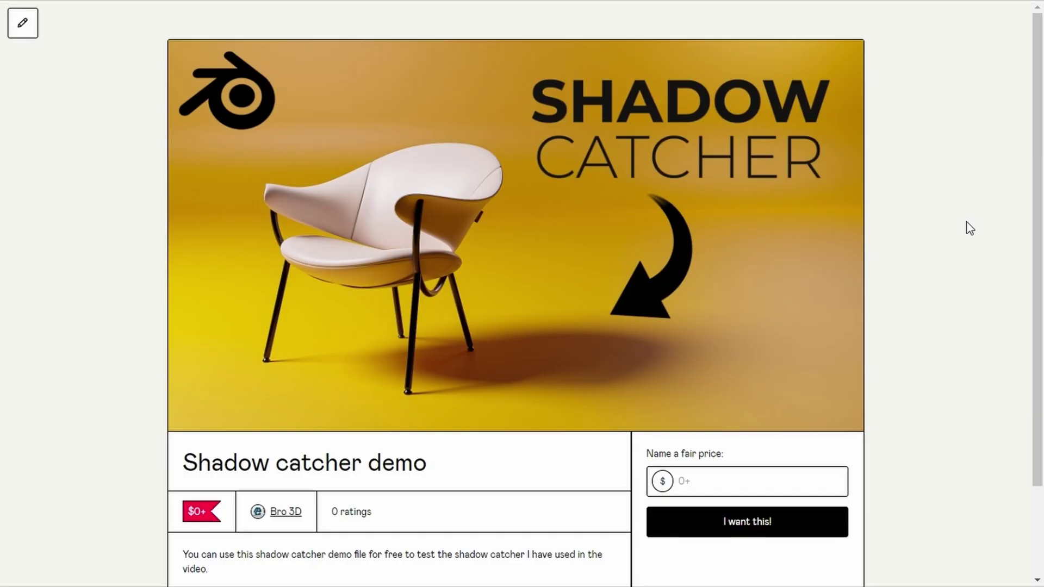
Enter 15 as the fair price for the Shadow catcher demo.
{"action": "scroll", "coordinate": [969, 229], "scroll_direction": "down", "scroll_amount": 2}
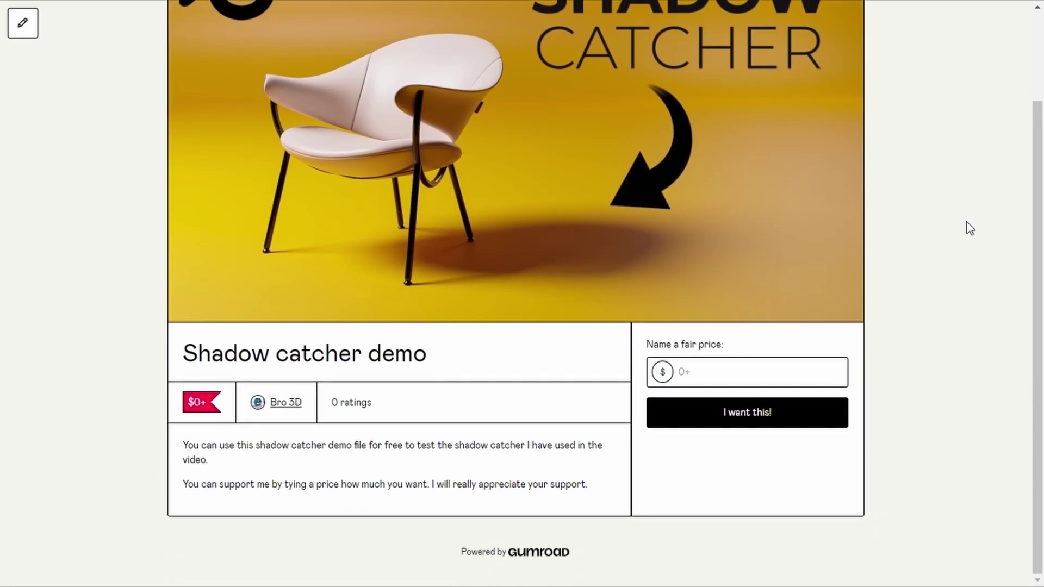
{"action": "left_click", "coordinate": [710, 373]}
{"action": "type", "text": "15"}
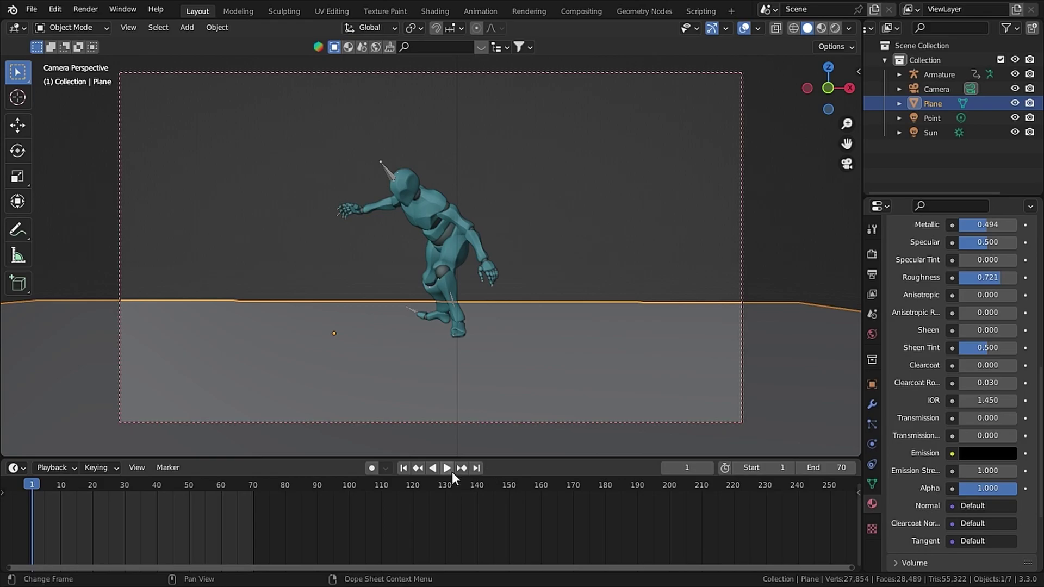
Stop the animation at frame 60 and view it in Rendered shading with overlays off.
{"action": "left_click", "coordinate": [444, 469]}
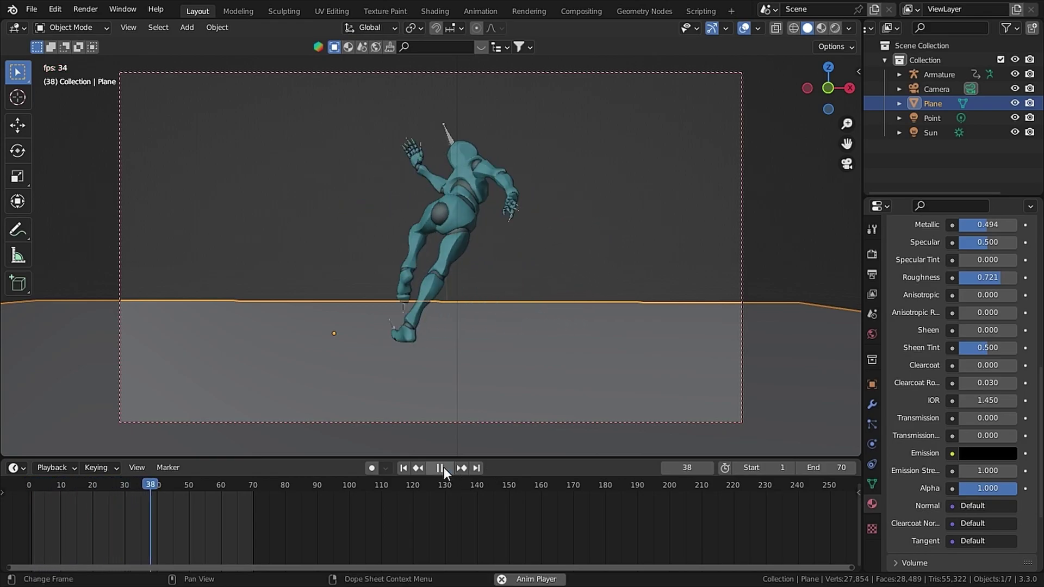
{"action": "left_click", "coordinate": [443, 468]}
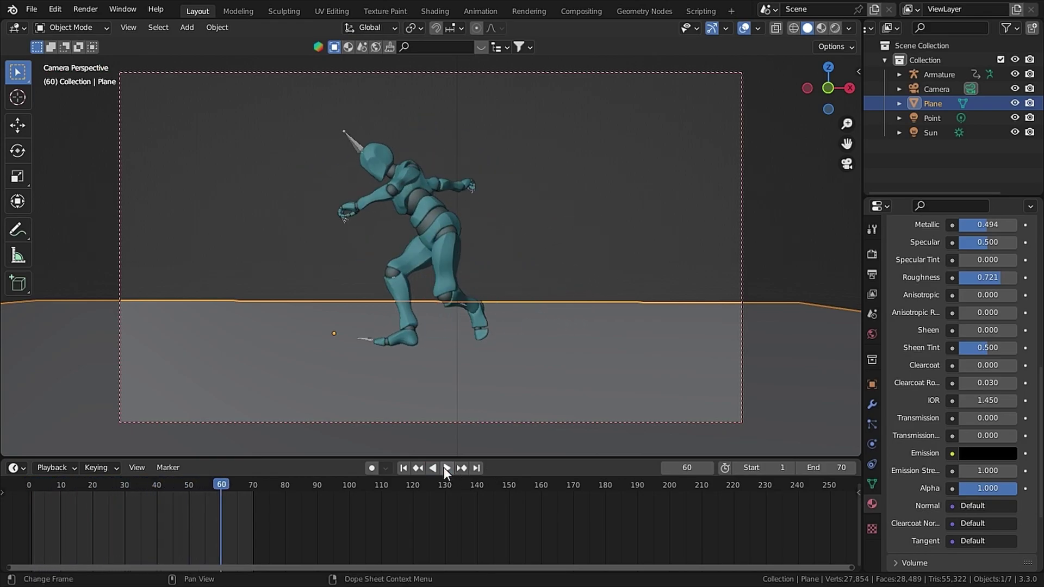
{"action": "left_click", "coordinate": [838, 29]}
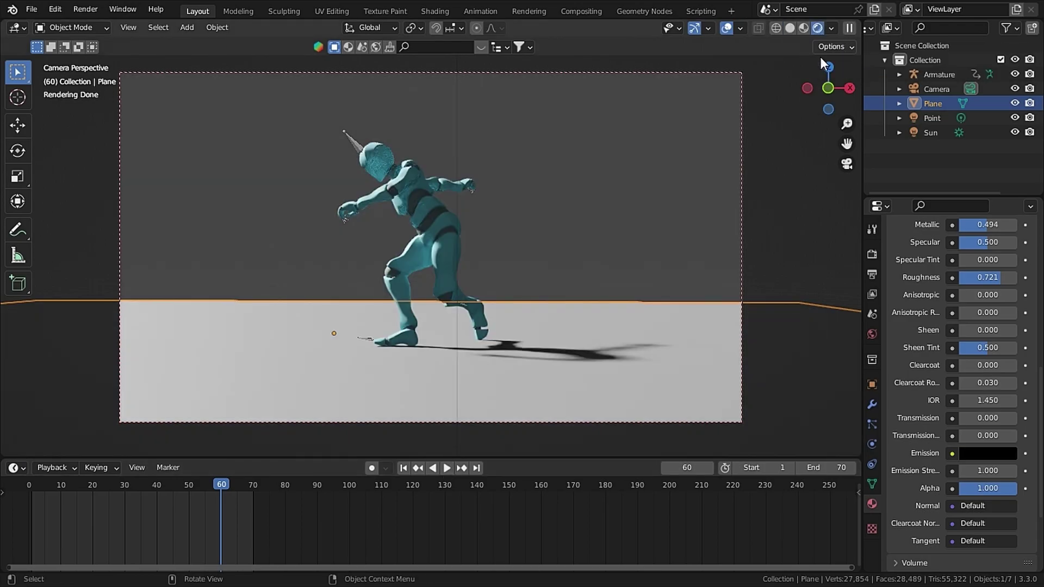
{"action": "left_click", "coordinate": [725, 28]}
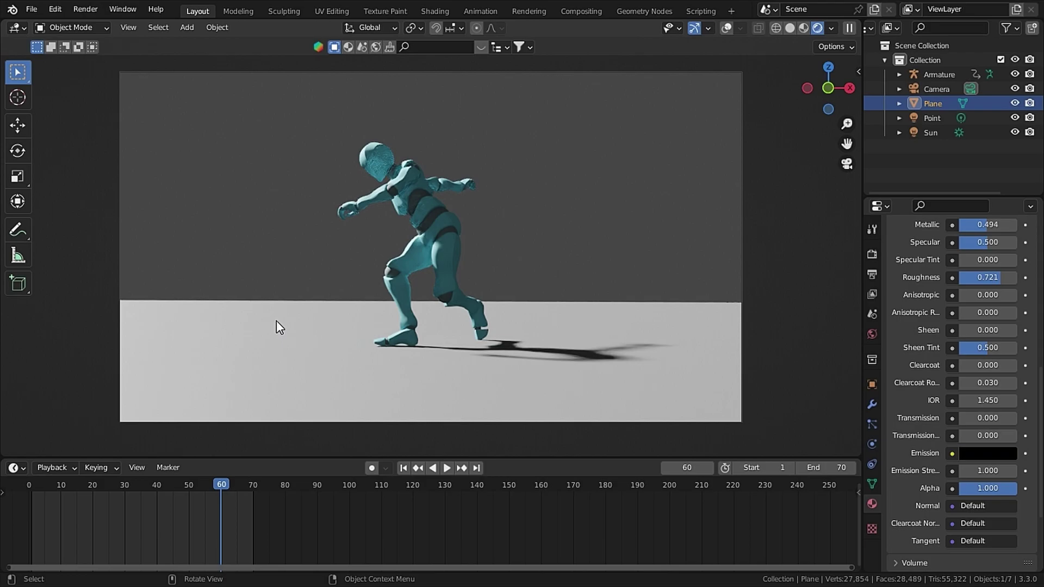
Tick Shadow Catcher under Visibility > Mask in the plane's Object Properties.
{"action": "left_click", "coordinate": [873, 381]}
{"action": "scroll", "coordinate": [924, 280], "scroll_direction": "up", "scroll_amount": 10}
{"action": "scroll", "coordinate": [925, 280], "scroll_direction": "down", "scroll_amount": 1}
{"action": "scroll", "coordinate": [924, 281], "scroll_direction": "down", "scroll_amount": 4}
{"action": "scroll", "coordinate": [904, 482], "scroll_direction": "up", "scroll_amount": 6}
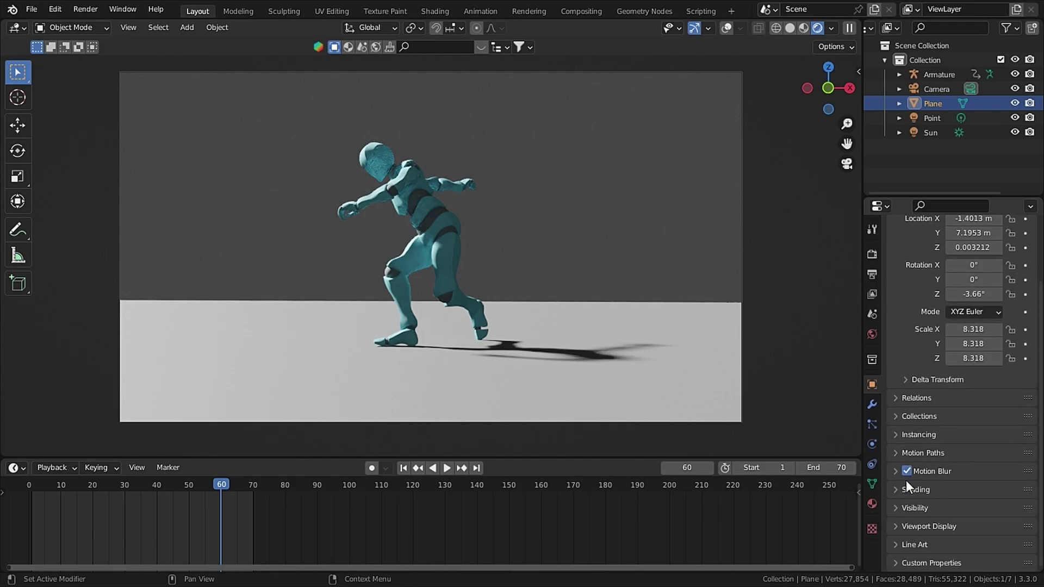
{"action": "scroll", "coordinate": [909, 459], "scroll_direction": "down", "scroll_amount": 9}
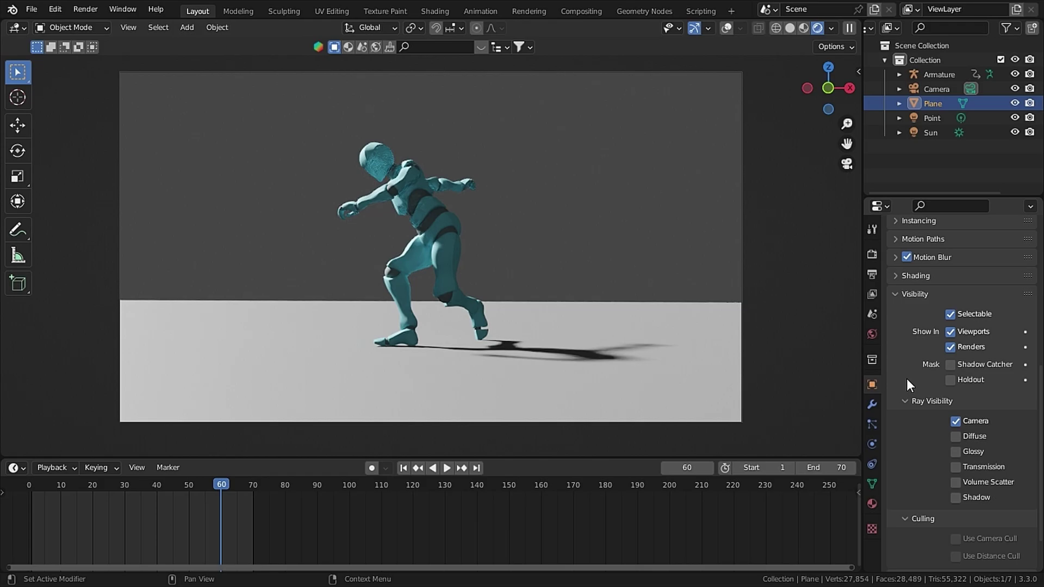
{"action": "left_click", "coordinate": [949, 366]}
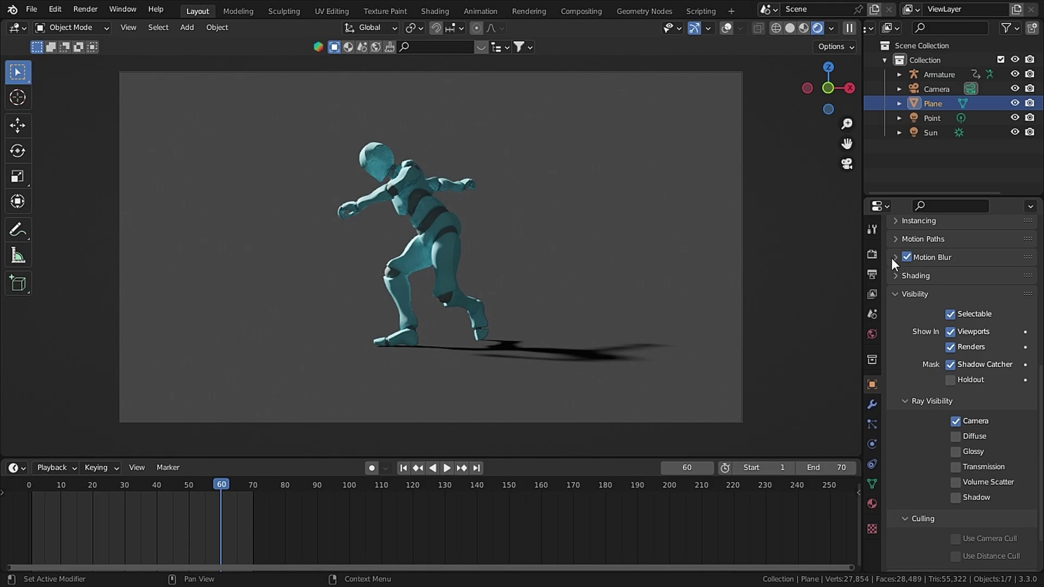
Enable Film > Transparent in Render Properties, then rewind and replay the animation.
{"action": "left_click", "coordinate": [873, 252]}
{"action": "scroll", "coordinate": [983, 386], "scroll_direction": "down", "scroll_amount": 3}
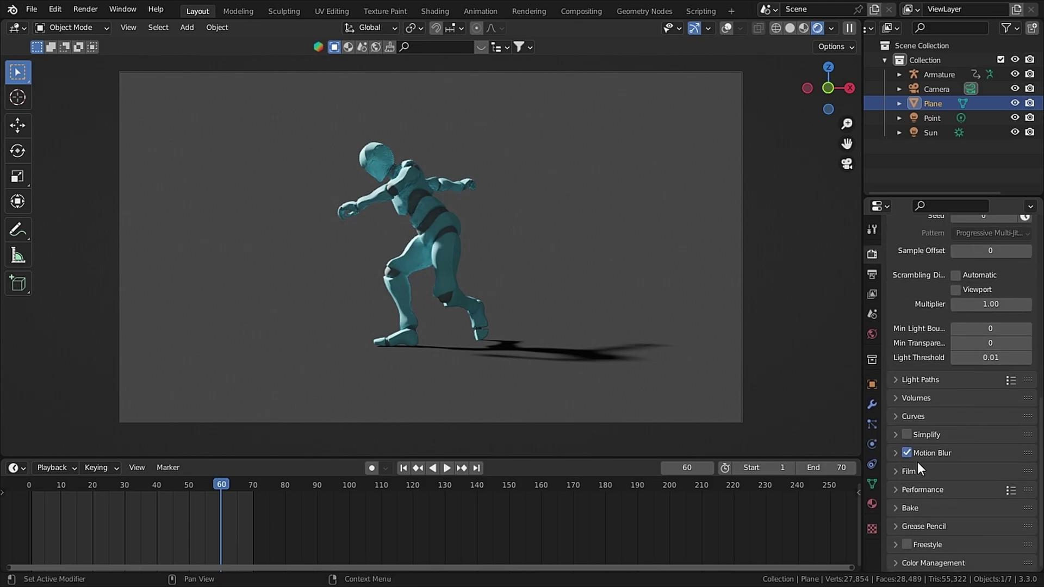
{"action": "left_click", "coordinate": [893, 471]}
{"action": "scroll", "coordinate": [932, 419], "scroll_direction": "down", "scroll_amount": 5}
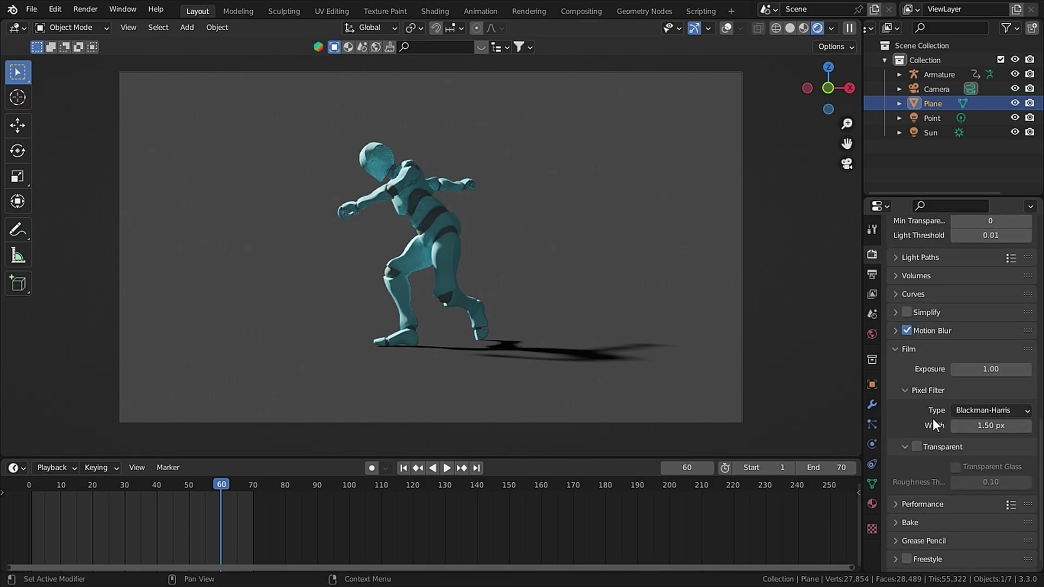
{"action": "left_click", "coordinate": [915, 447]}
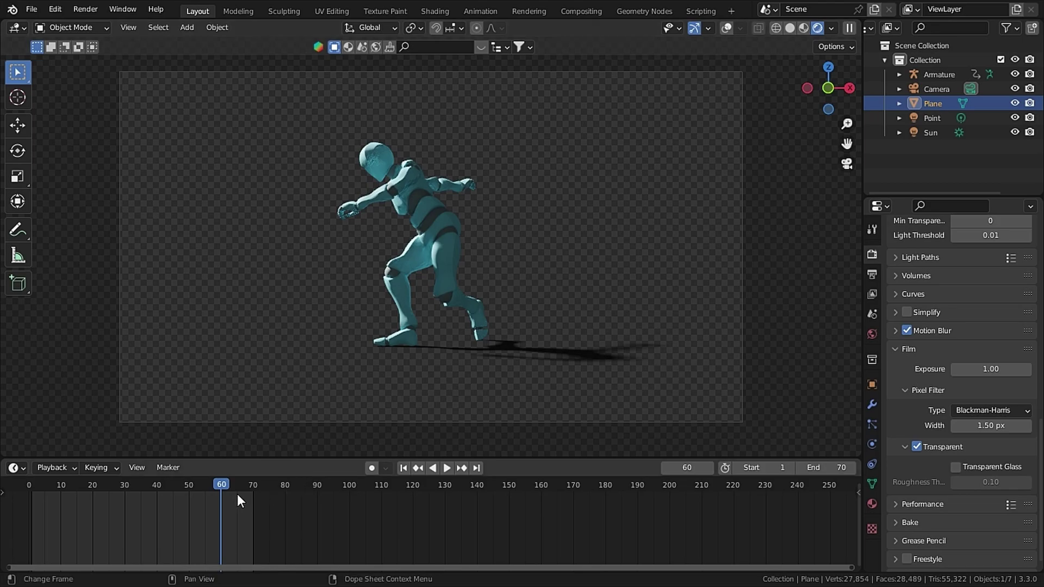
{"action": "left_click_drag", "start_coordinate": [217, 481], "coordinate": [35, 465]}
{"action": "key", "text": "space"}
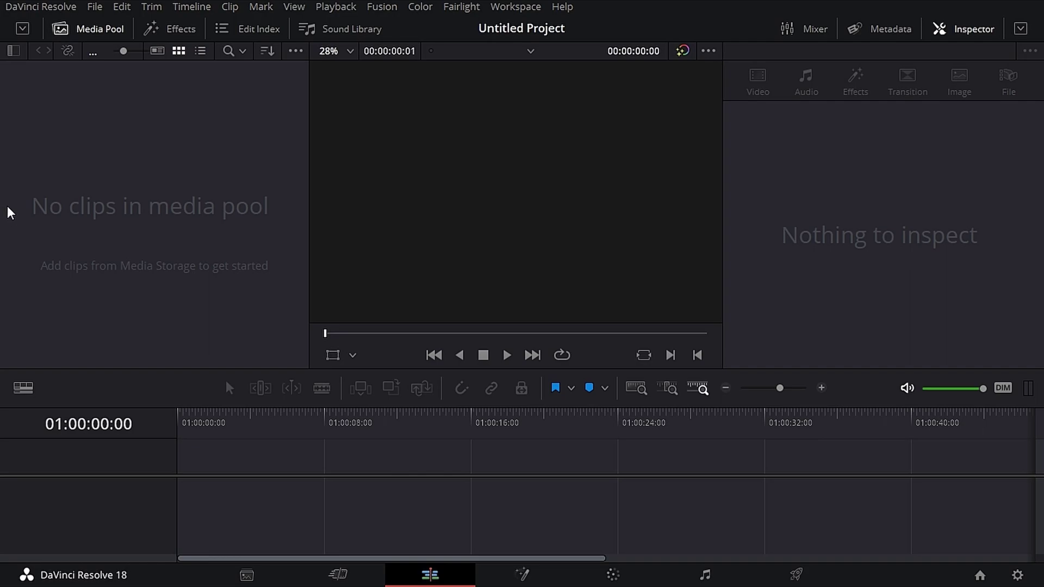
Import the rendered sequence via the Media Pool, then play and scrub the composite over the gym photo.
{"action": "right_click", "coordinate": [127, 126]}
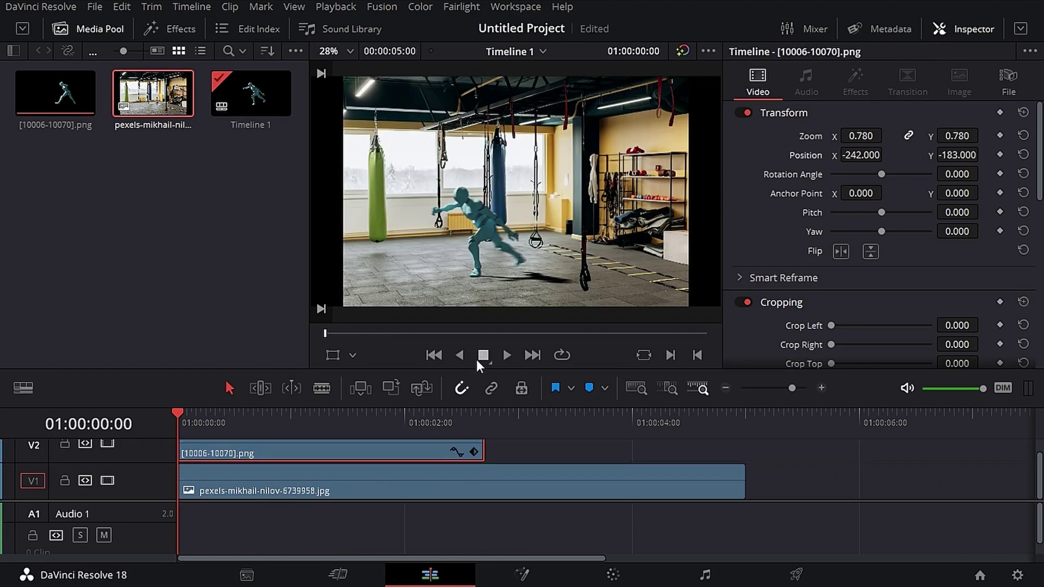
{"action": "left_click", "coordinate": [507, 355]}
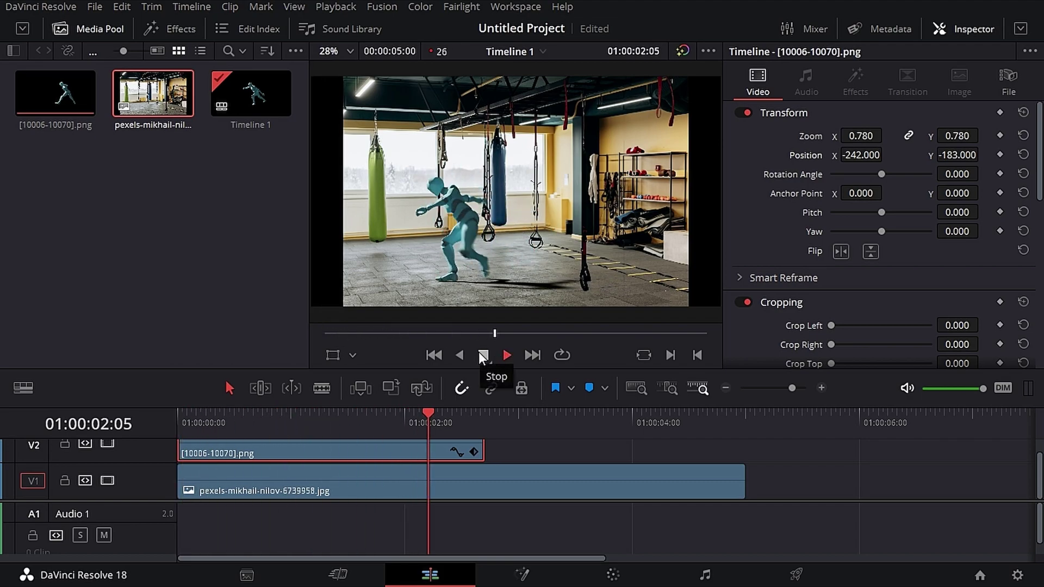
{"action": "left_click", "coordinate": [482, 355]}
{"action": "left_click_drag", "start_coordinate": [450, 421], "coordinate": [322, 422]}
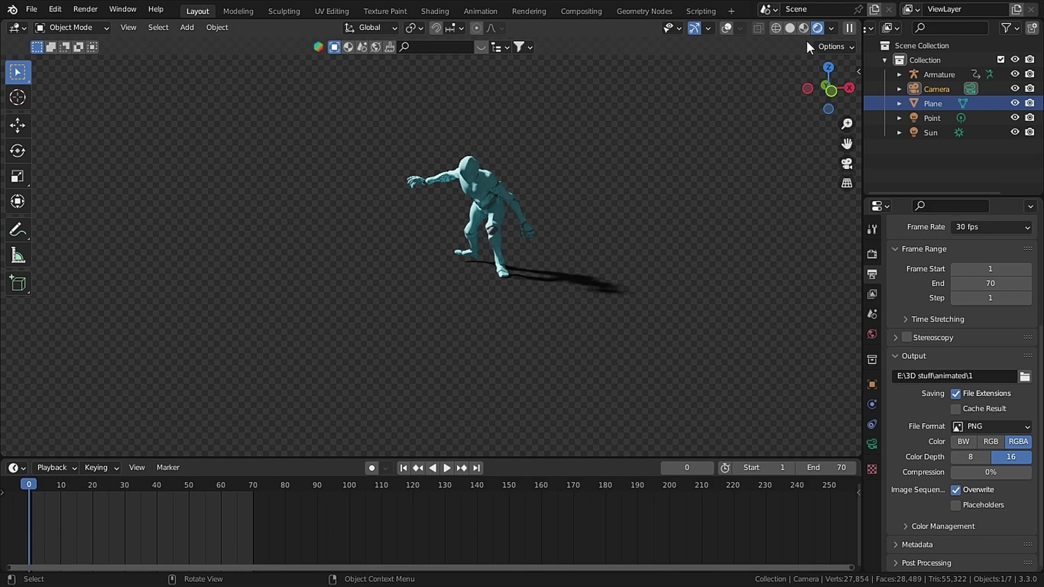
Set the render engine to Eevee and bring the viewport overlays back.
{"action": "left_click", "coordinate": [871, 254]}
{"action": "scroll", "coordinate": [928, 297], "scroll_direction": "up", "scroll_amount": 3}
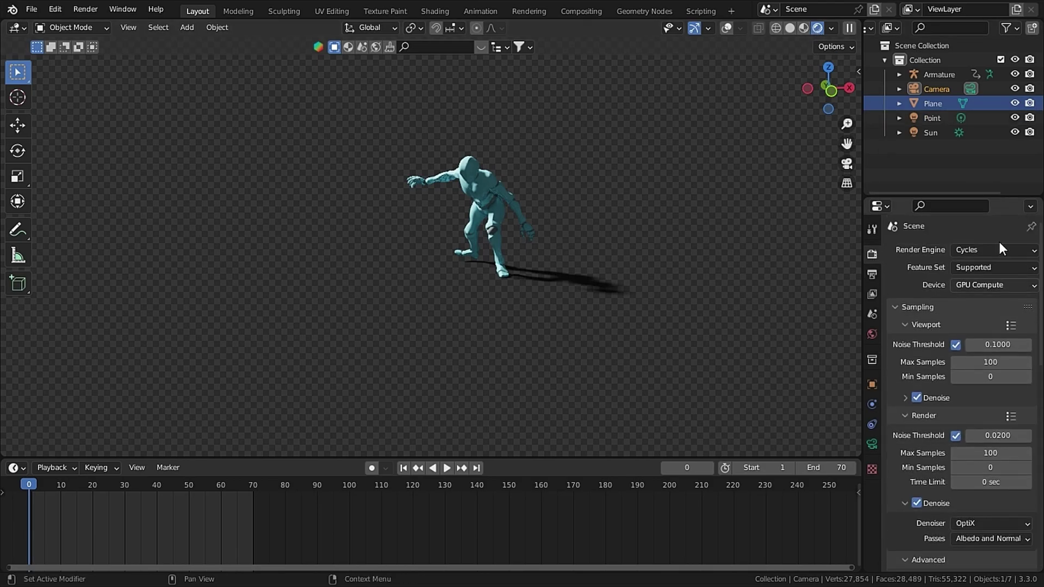
{"action": "left_click", "coordinate": [1006, 248]}
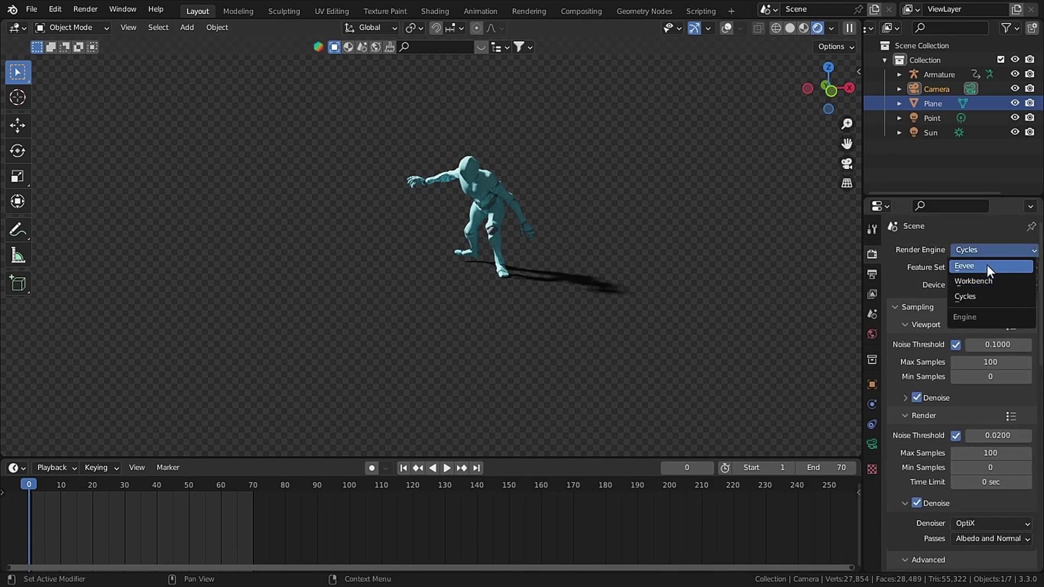
{"action": "key", "text": "Return"}
{"action": "scroll", "coordinate": [545, 294], "scroll_direction": "down", "scroll_amount": 5}
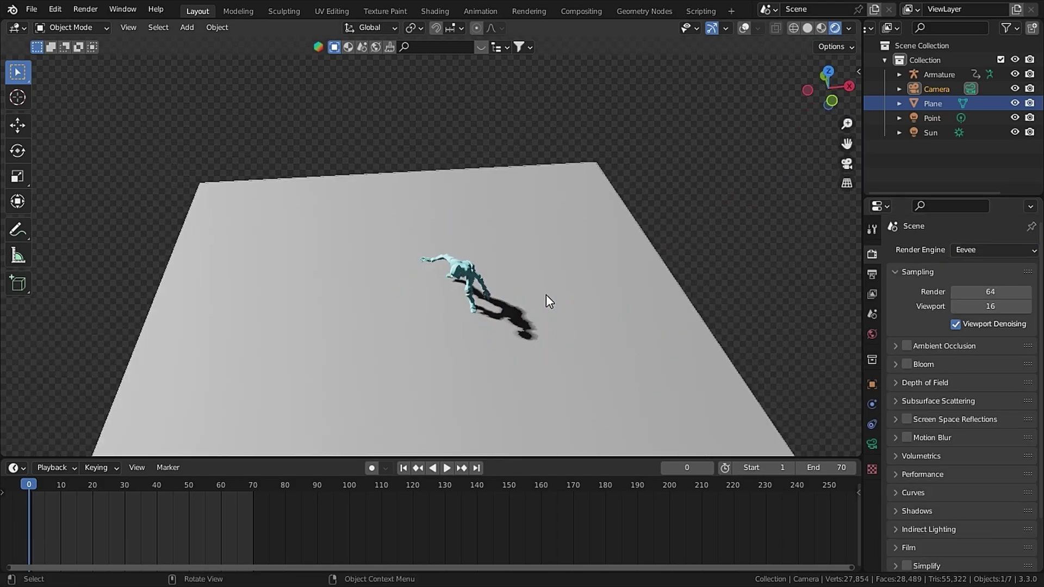
{"action": "scroll", "coordinate": [546, 295], "scroll_direction": "up", "scroll_amount": 2}
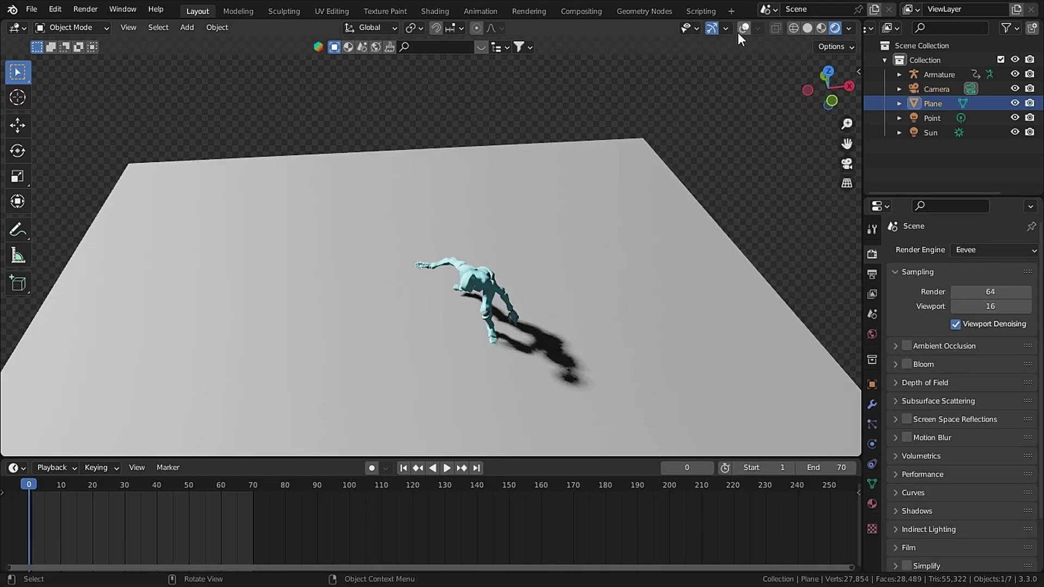
{"action": "left_click", "coordinate": [740, 29]}
{"action": "middle_click_drag", "start_coordinate": [600, 252], "coordinate": [755, 245]}
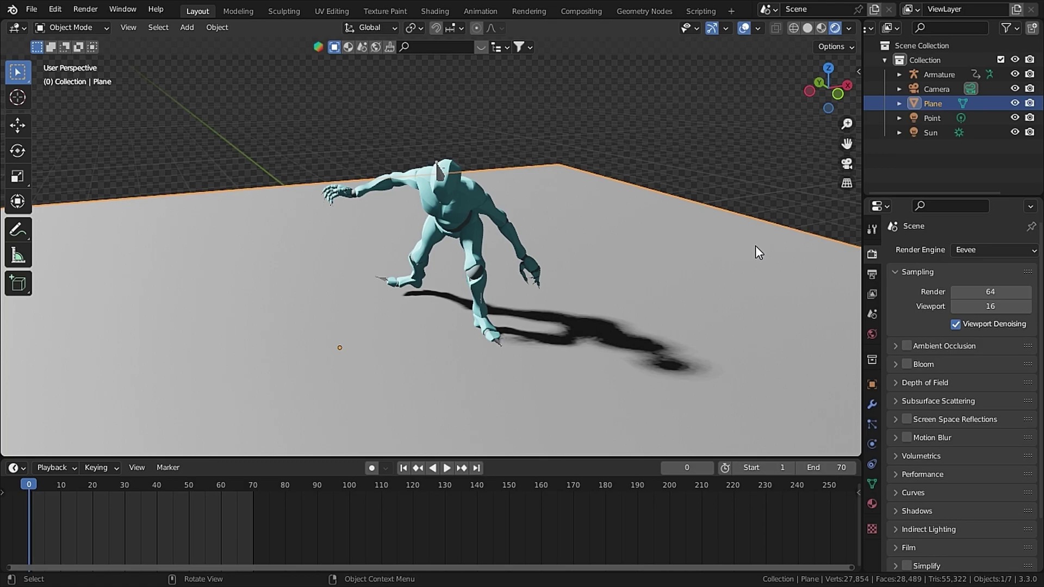
Enable Ambient Occlusion, Bloom, and Screen Space Reflections with Refraction.
{"action": "left_click", "coordinate": [906, 345]}
{"action": "left_click", "coordinate": [906, 364]}
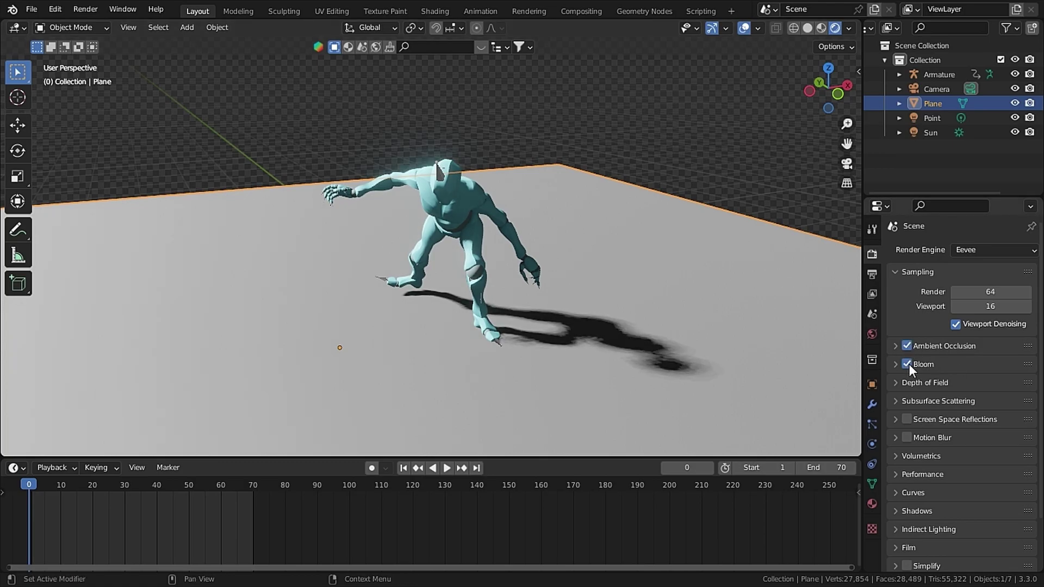
{"action": "left_click", "coordinate": [906, 419]}
{"action": "scroll", "coordinate": [942, 436], "scroll_direction": "down", "scroll_amount": 3}
{"action": "left_click", "coordinate": [895, 362]}
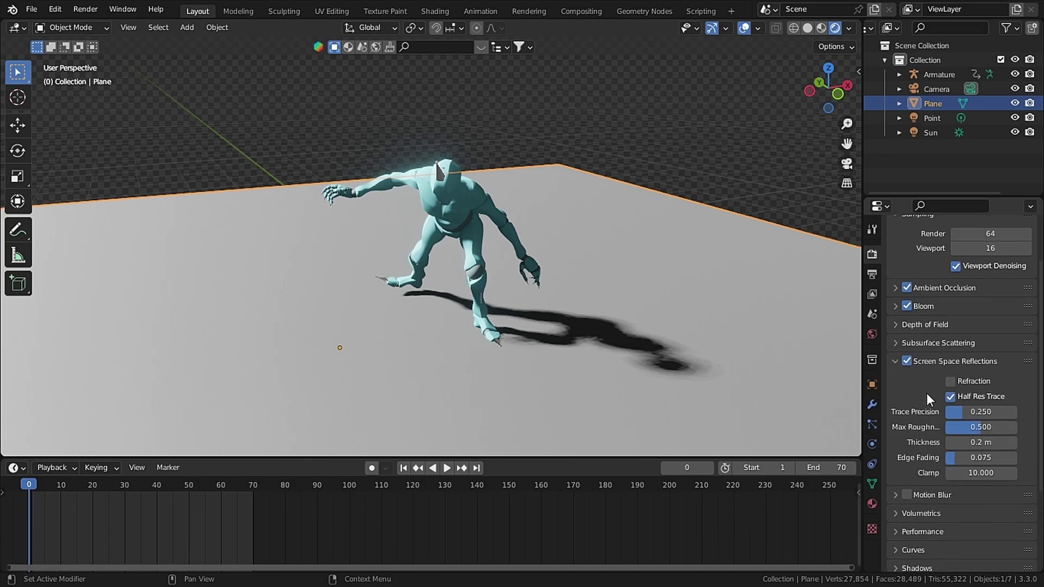
{"action": "left_click", "coordinate": [953, 382]}
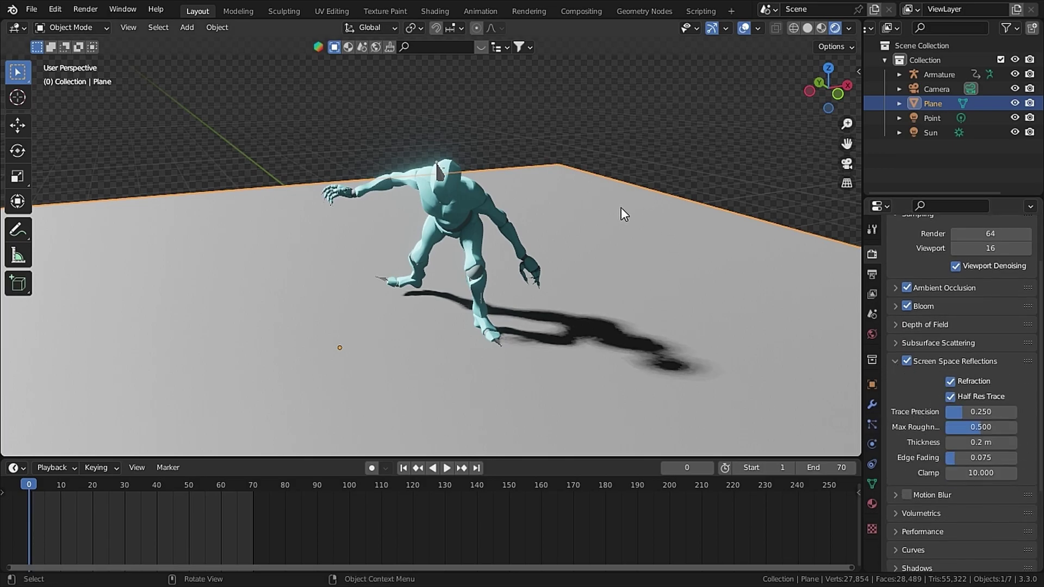
In the Shading workspace with rendered preview, delete the plane's Principled BSDF node.
{"action": "left_click", "coordinate": [439, 13]}
{"action": "mouse_move", "coordinate": [618, 203]}
{"action": "middle_mouse_down"}
{"action": "mouse_move", "coordinate": [633, 234]}
{"action": "mouse_move", "coordinate": [696, 234]}
{"action": "middle_mouse_up"}
{"action": "left_click", "coordinate": [838, 27]}
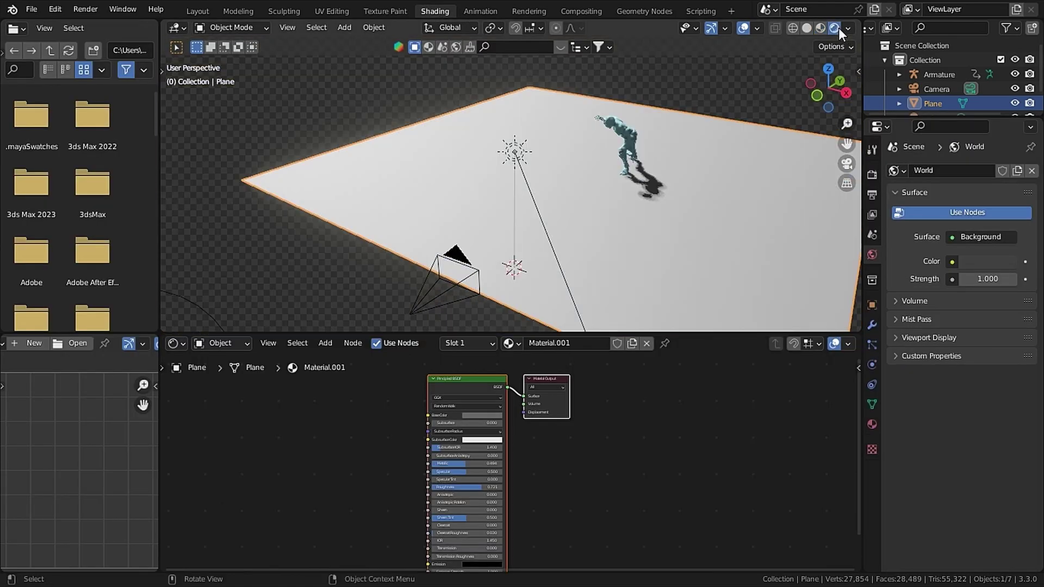
{"action": "mouse_move", "coordinate": [648, 185]}
{"action": "middle_mouse_down"}
{"action": "mouse_move", "coordinate": [537, 200]}
{"action": "mouse_move", "coordinate": [568, 491]}
{"action": "middle_mouse_up"}
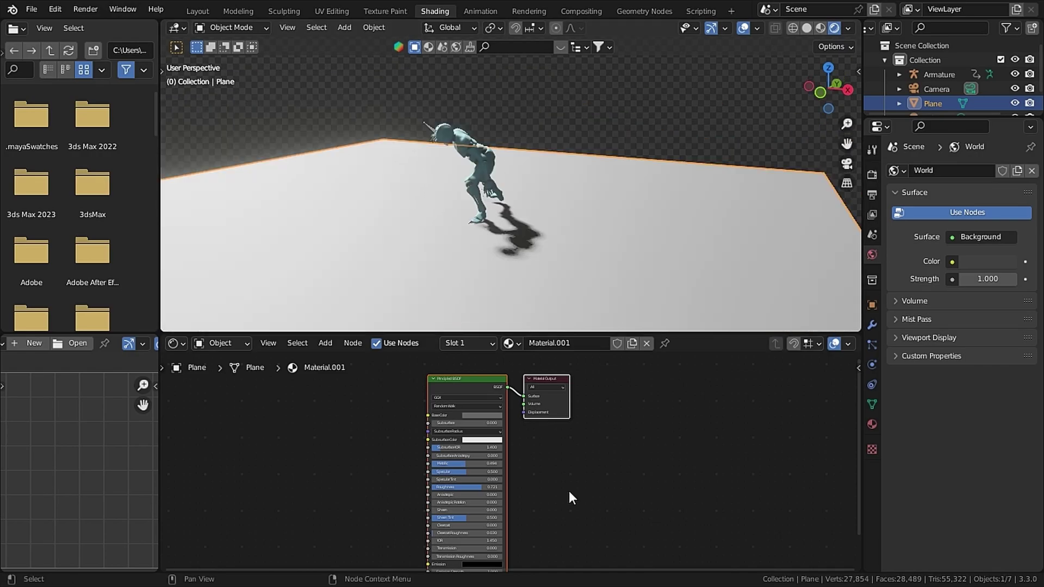
{"action": "left_click", "coordinate": [475, 391]}
{"action": "scroll", "coordinate": [386, 438], "scroll_direction": "up", "scroll_amount": 2}
{"action": "middle_click_drag", "start_coordinate": [522, 481], "coordinate": [581, 481]}
{"action": "key", "text": "x"}
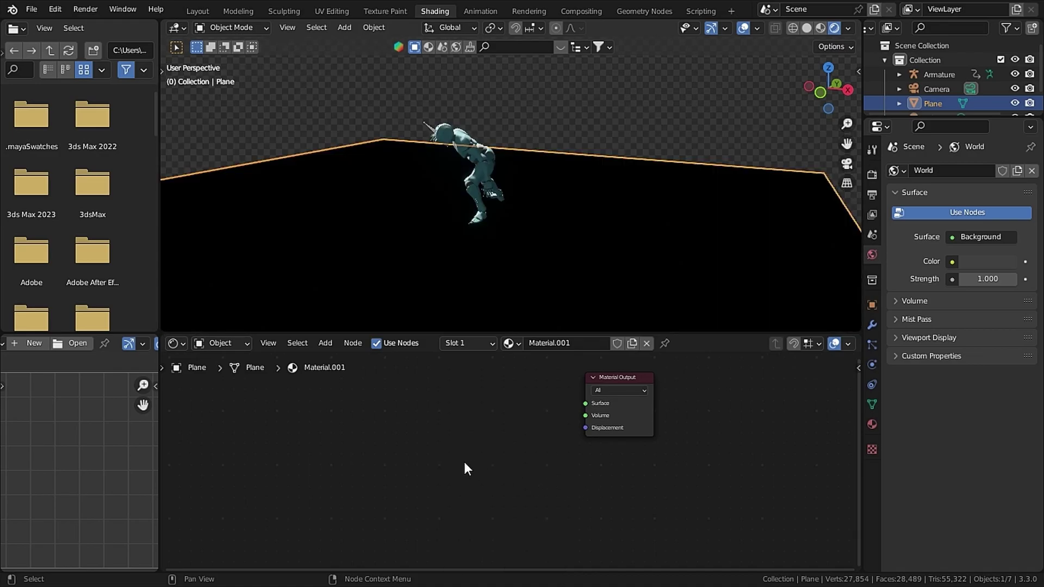
Add a Transparent BSDF and a Diffuse BSDF node to the plane material.
{"action": "key", "text": "F3"}
{"action": "type", "text": "tra"}
{"action": "left_click", "coordinate": [619, 449]}
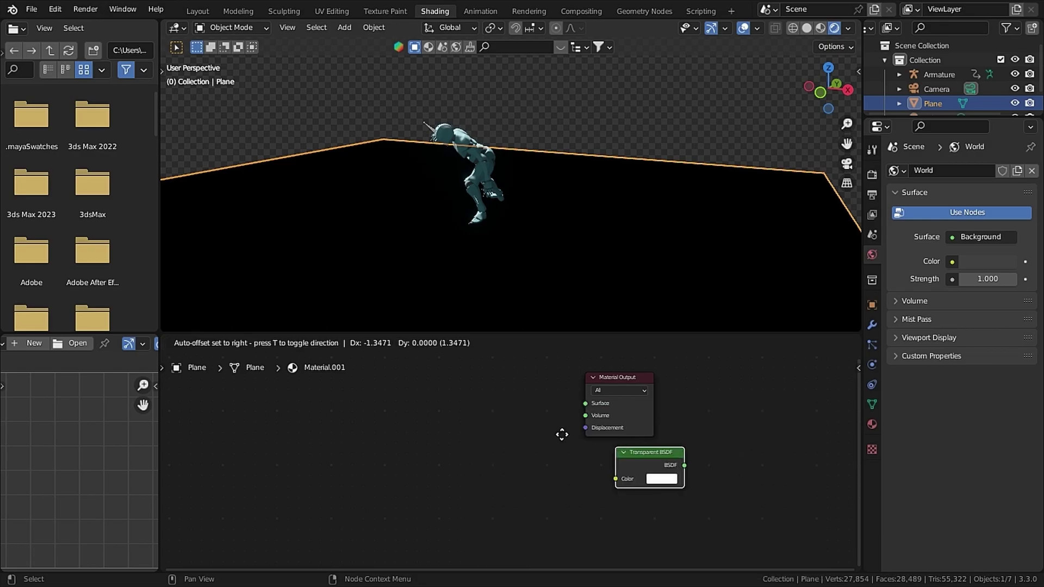
{"action": "left_click", "coordinate": [415, 450]}
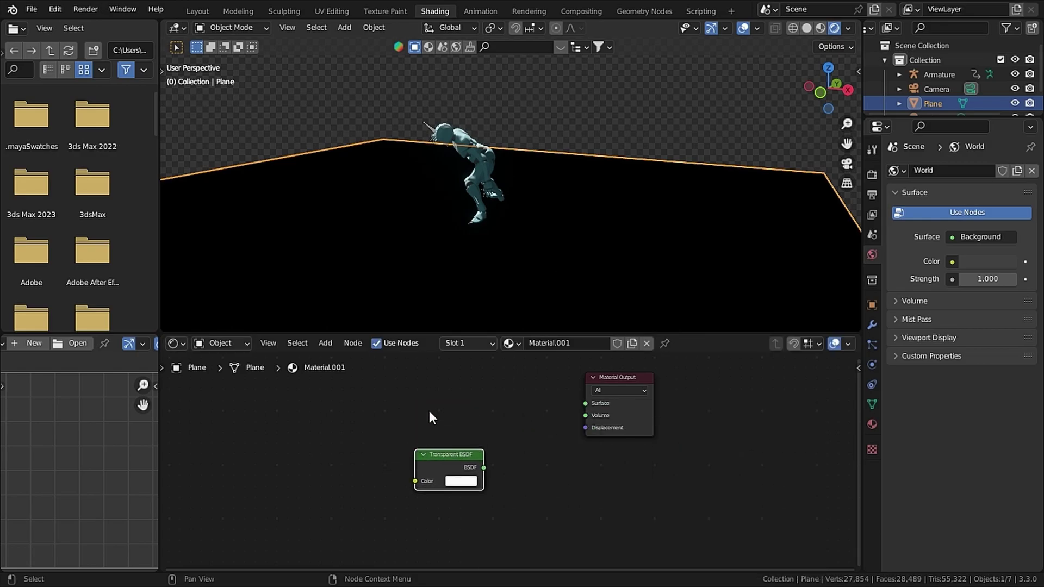
{"action": "key", "text": "F3"}
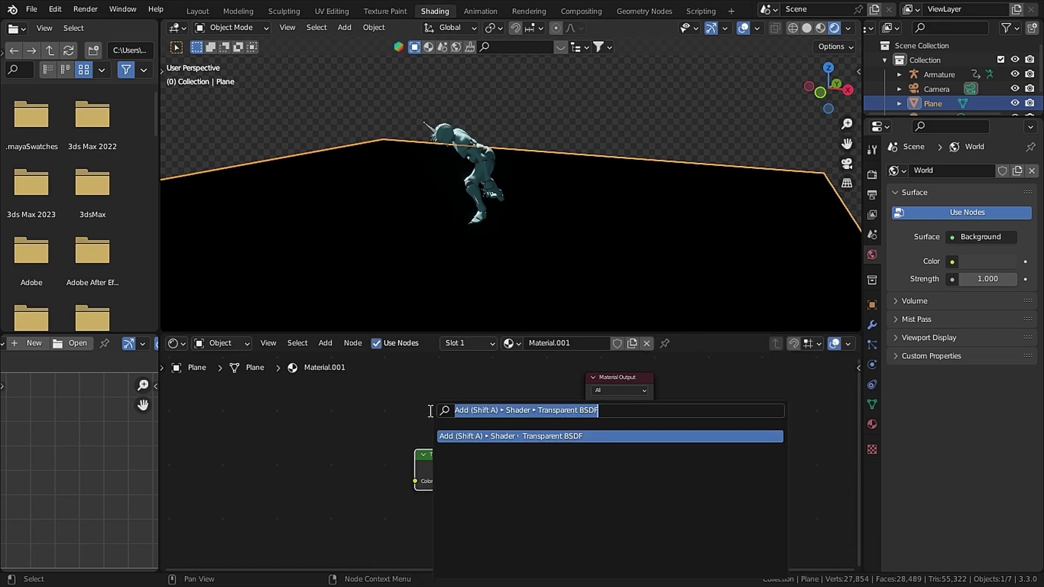
{"action": "type", "text": "dif"}
{"action": "left_click", "coordinate": [520, 433]}
{"action": "left_click", "coordinate": [365, 373]}
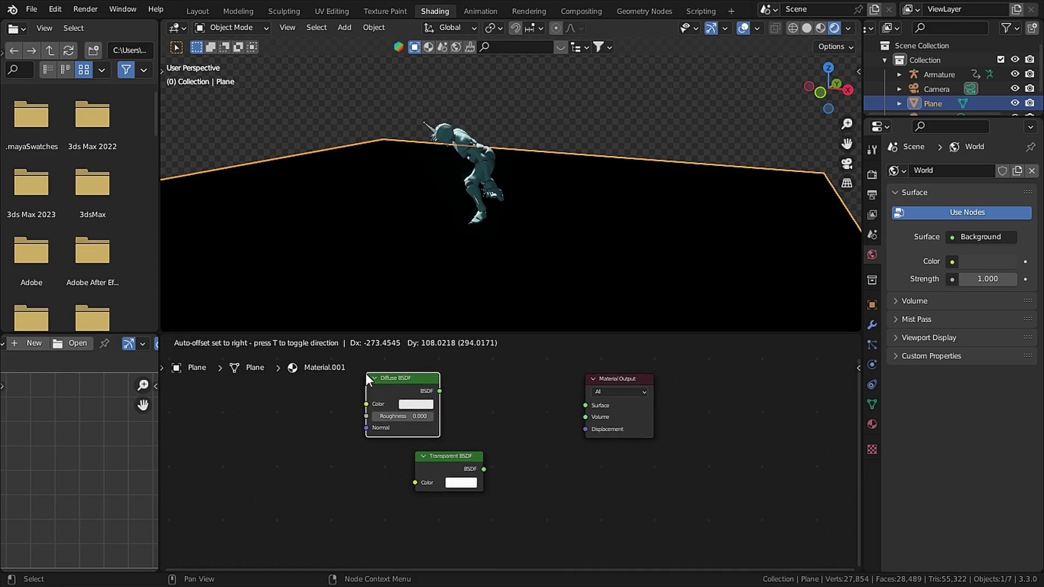
Add a Mix Shader fed by Diffuse and Transparent BSDFs, outputting to Surface.
{"action": "key", "text": "F3"}
{"action": "type", "text": "mix"}
{"action": "left_click", "coordinate": [597, 449]}
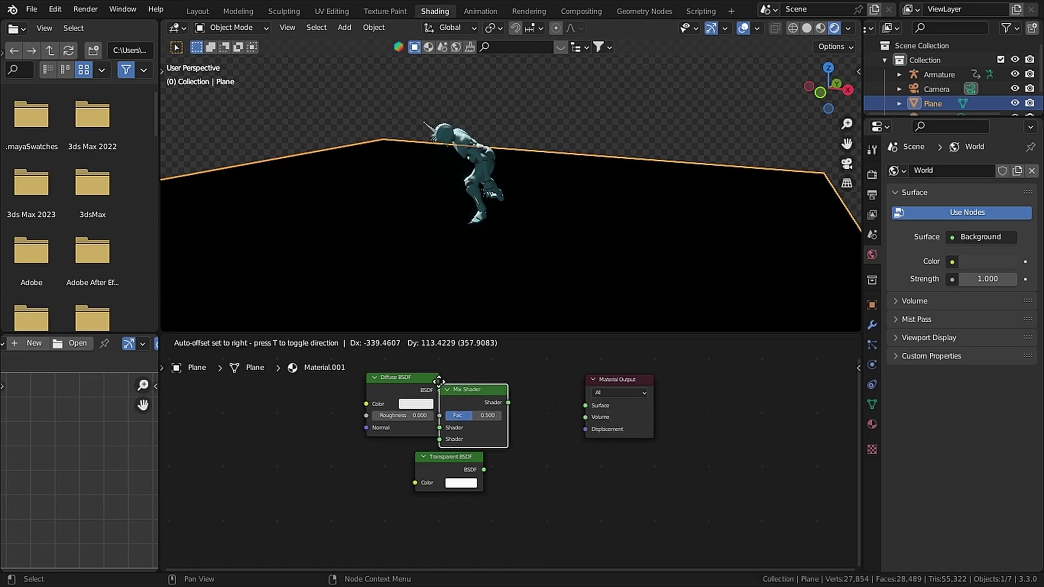
{"action": "left_click", "coordinate": [524, 405]}
{"action": "left_click_drag", "start_coordinate": [439, 407], "coordinate": [500, 432]}
{"action": "left_click_drag", "start_coordinate": [483, 486], "coordinate": [492, 443]}
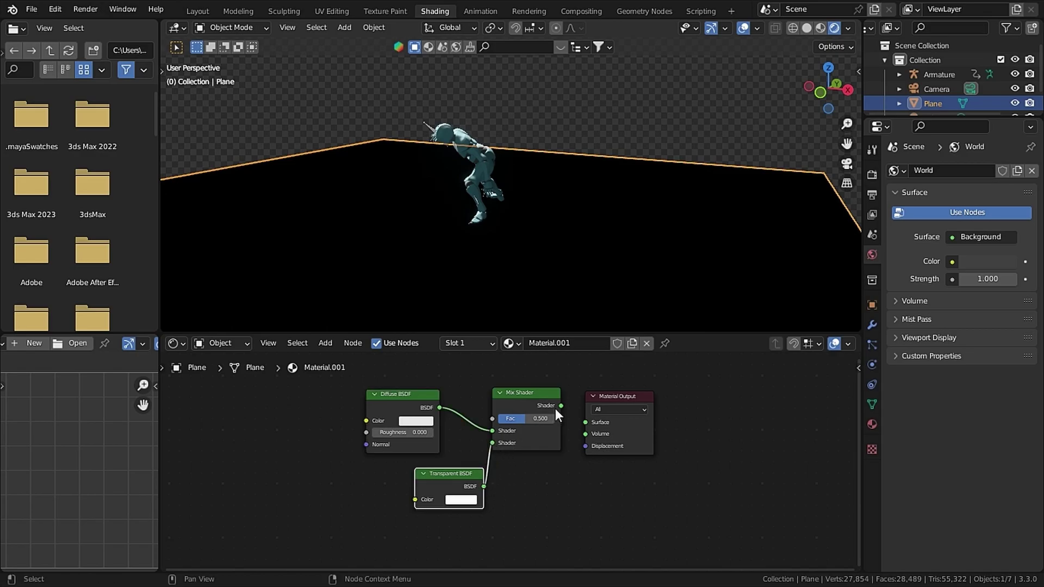
{"action": "left_click_drag", "start_coordinate": [556, 409], "coordinate": [589, 421]}
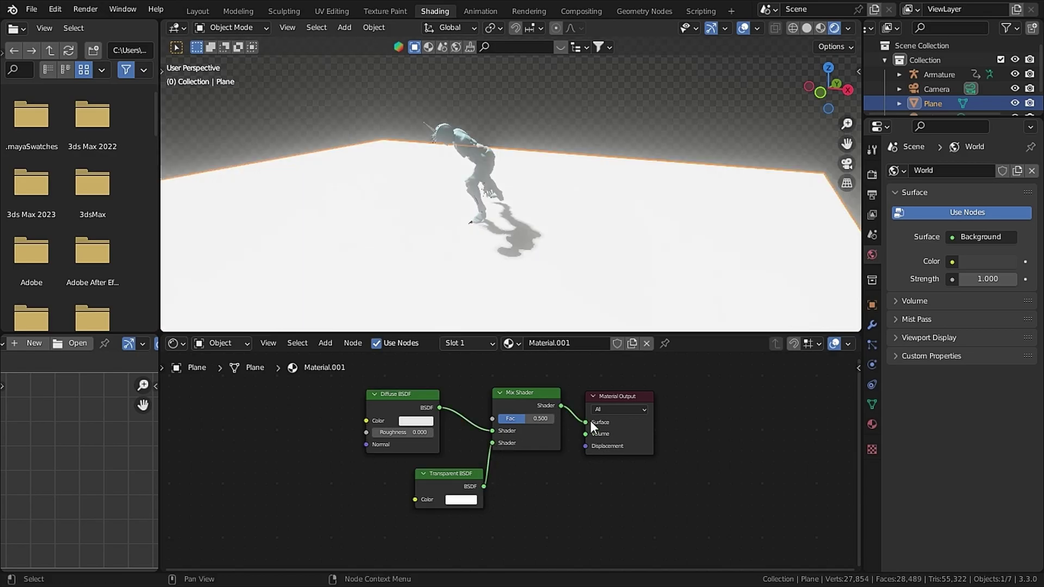
{"action": "scroll", "coordinate": [527, 461], "scroll_direction": "down", "scroll_amount": 1}
Move the Diffuse BSDF node aside and duplicate it above.
{"action": "middle_click_drag", "start_coordinate": [528, 461], "coordinate": [583, 469]}
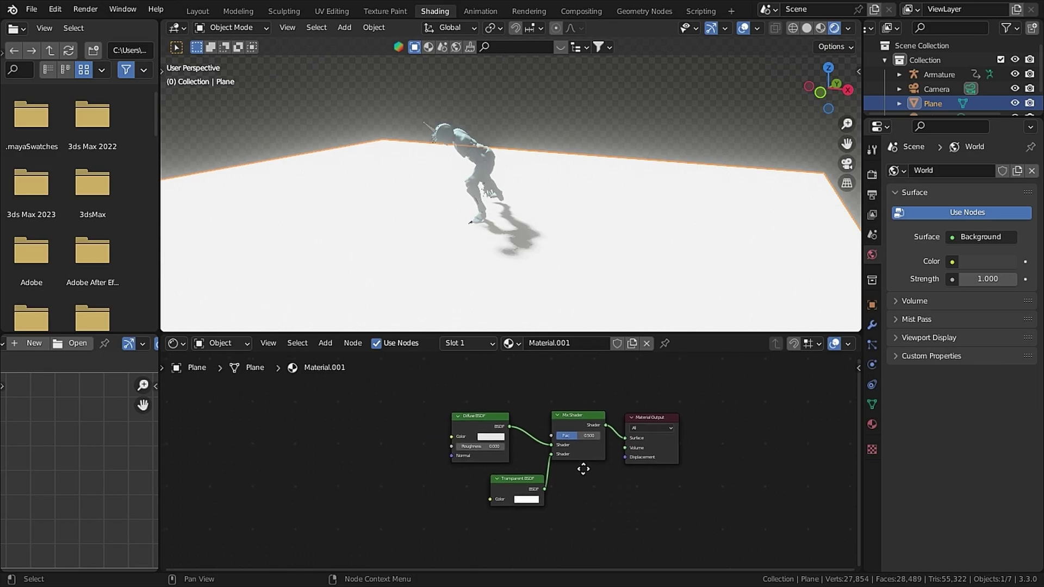
{"action": "left_click_drag", "start_coordinate": [584, 435], "coordinate": [589, 435]}
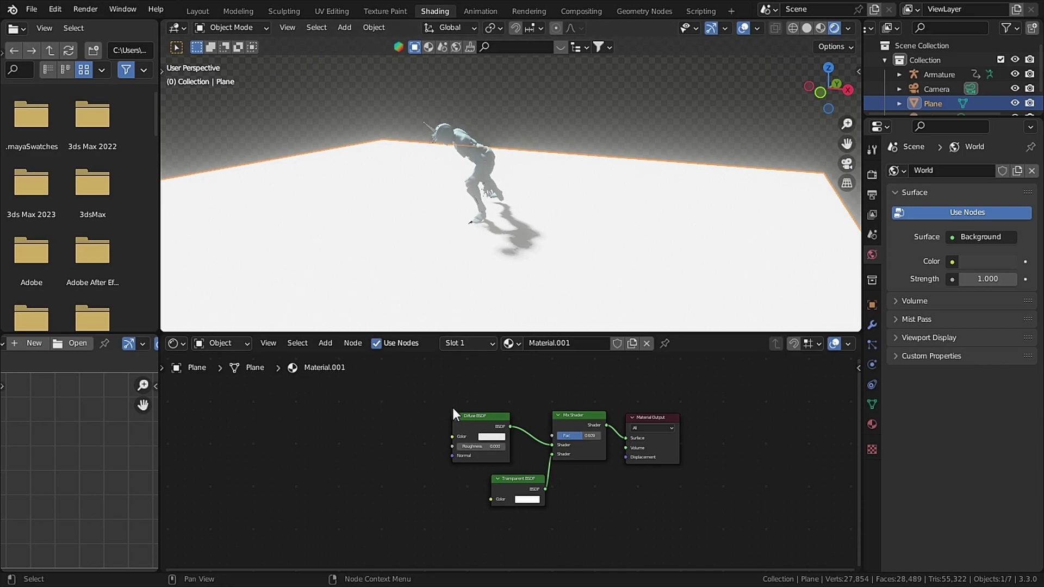
{"action": "left_click_drag", "start_coordinate": [479, 416], "coordinate": [449, 439]}
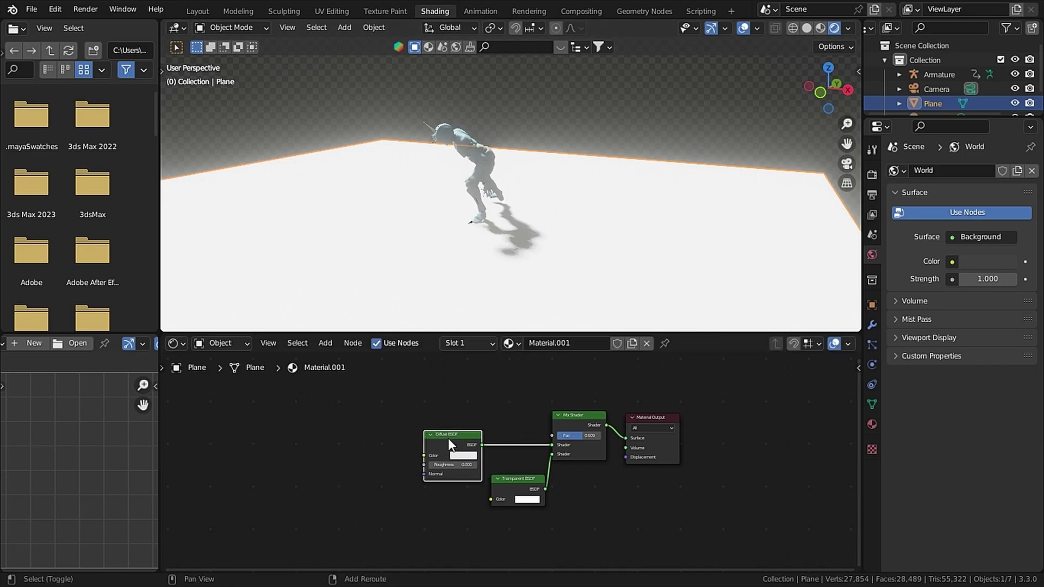
{"action": "key", "text": "shift+d"}
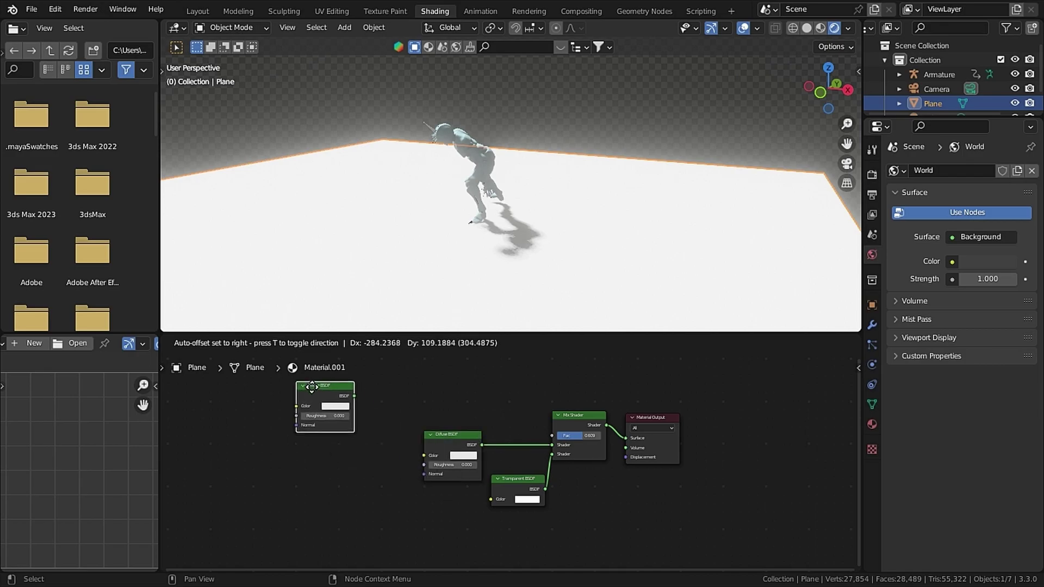
{"action": "left_click", "coordinate": [304, 384]}
Wire the copied Diffuse BSDF into the Mix Shader's Fac, turning the plane magenta.
{"action": "middle_click_drag", "start_coordinate": [429, 418], "coordinate": [432, 452]}
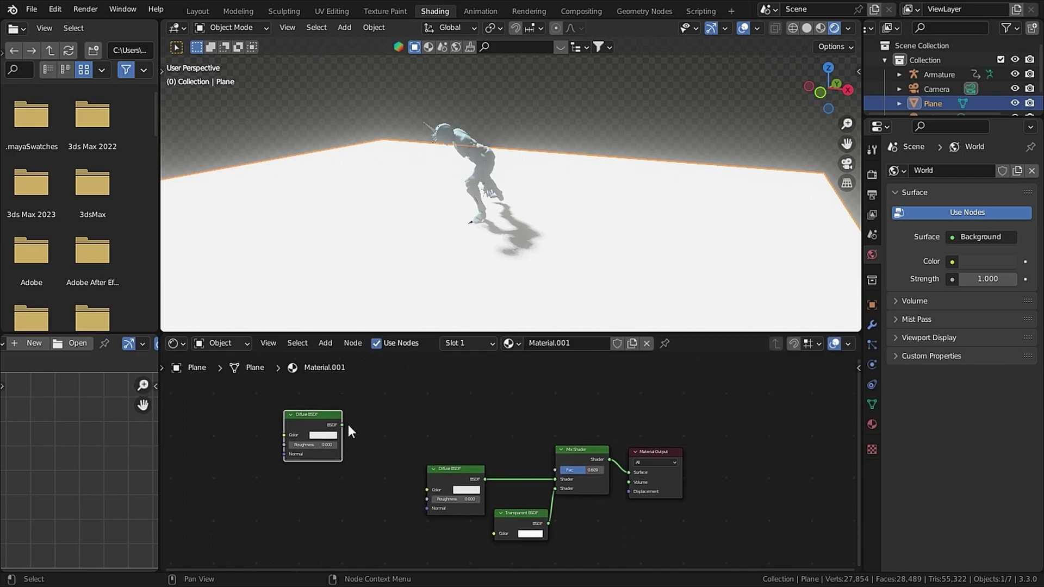
{"action": "left_click_drag", "start_coordinate": [344, 425], "coordinate": [554, 469]}
{"action": "scroll", "coordinate": [357, 439], "scroll_direction": "up", "scroll_amount": 2}
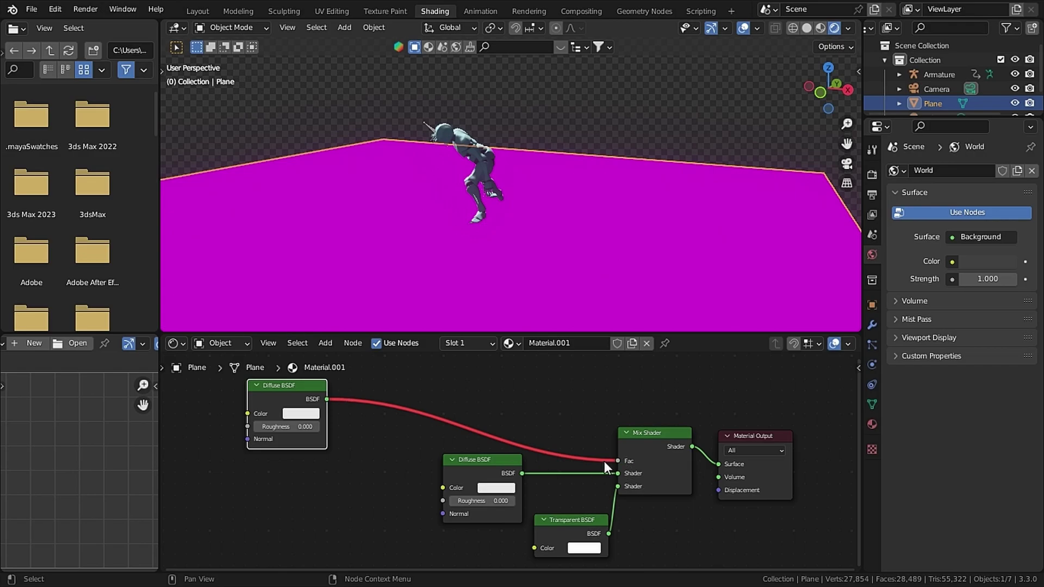
{"action": "middle_click_drag", "start_coordinate": [381, 461], "coordinate": [366, 519]}
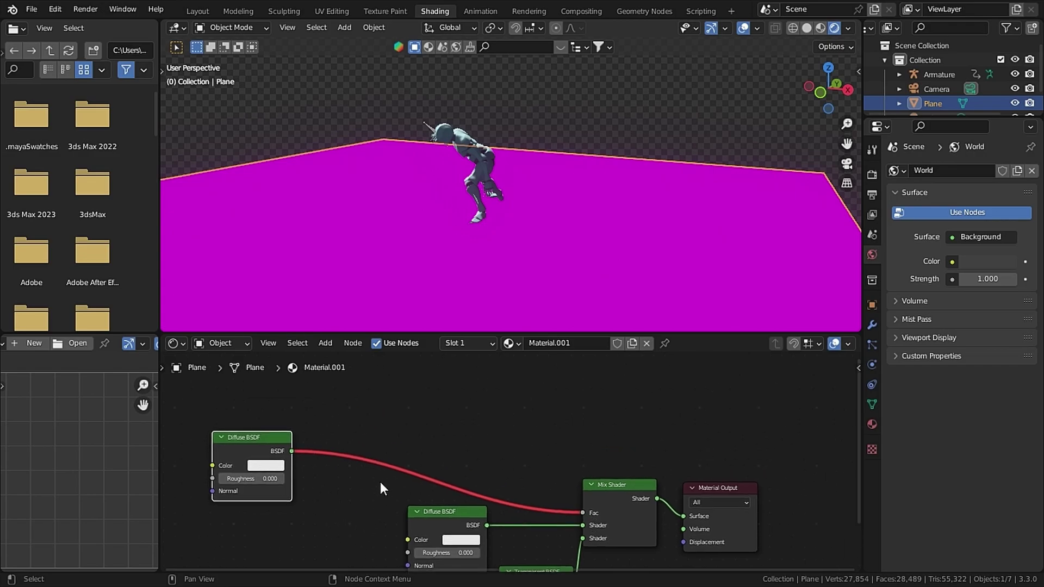
{"action": "key", "text": "F3"}
{"action": "type", "text": "shader"}
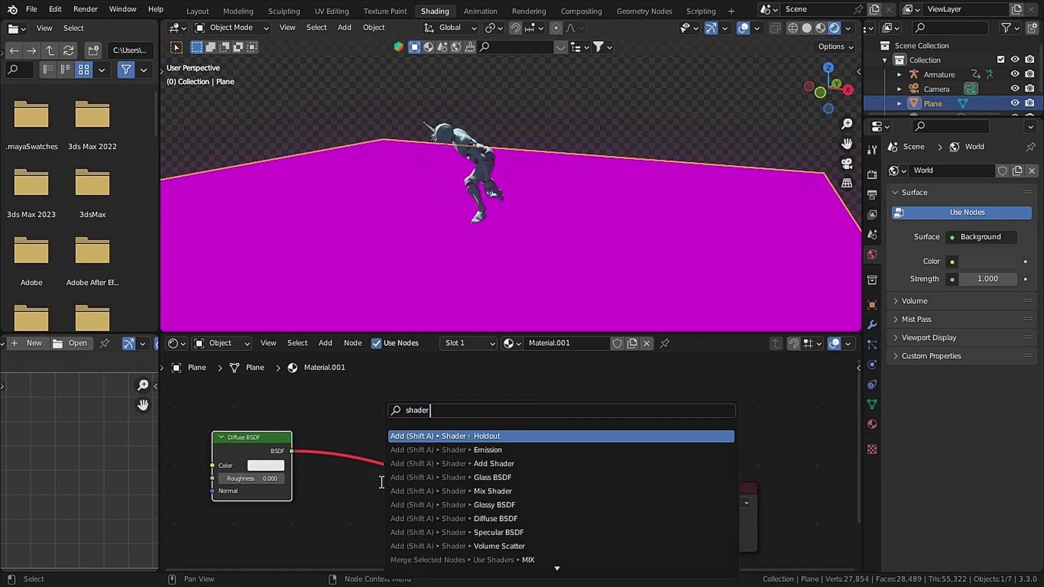
{"action": "type", "text": " to"}
Insert Shader to RGB into the Fac link and move Transparent BSDF to the first shader input.
{"action": "left_click", "coordinate": [417, 433]}
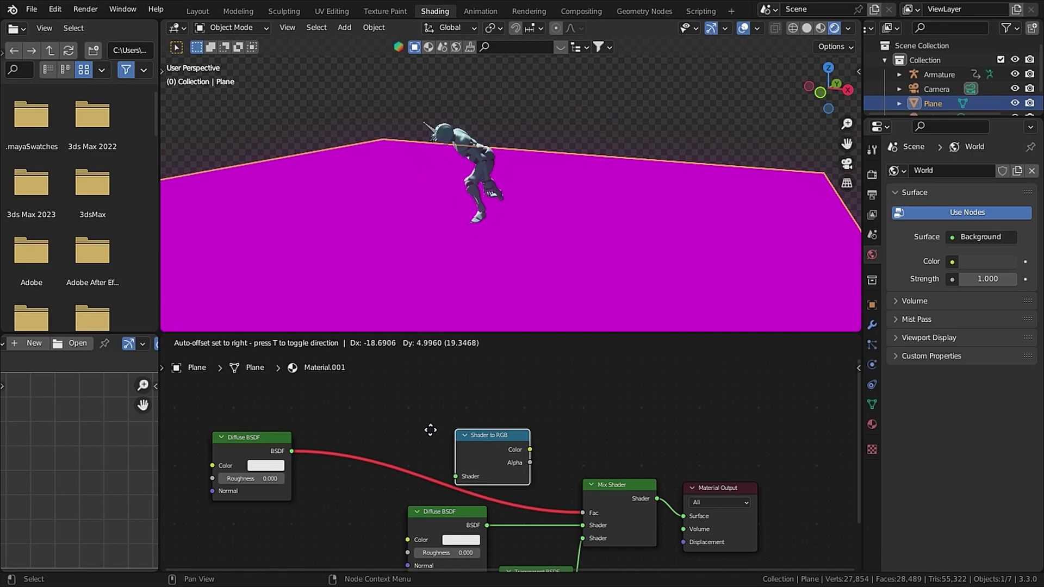
{"action": "left_click", "coordinate": [358, 426]}
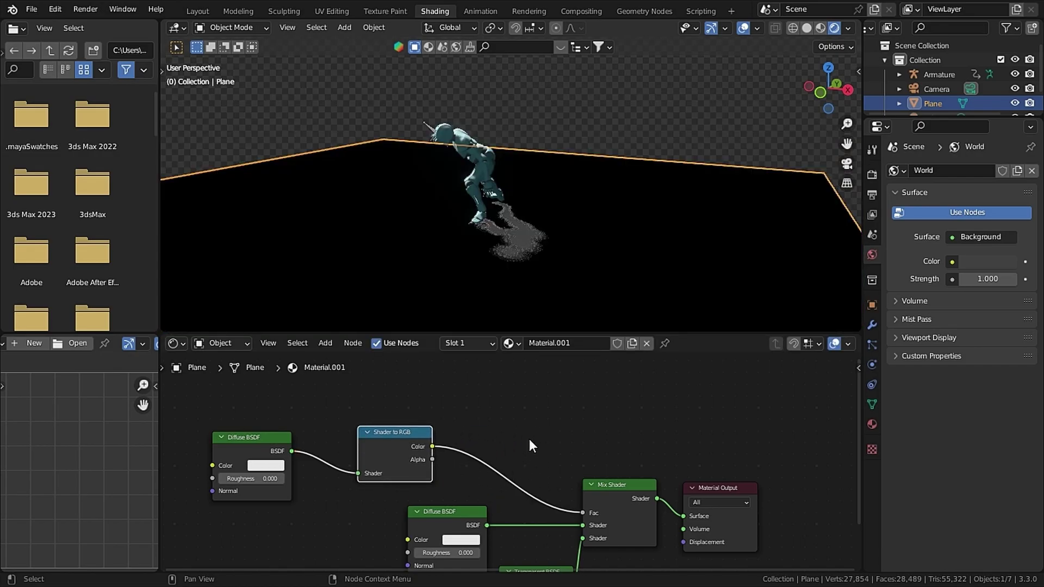
{"action": "scroll", "coordinate": [565, 231], "scroll_direction": "down", "scroll_amount": 2}
{"action": "scroll", "coordinate": [533, 221], "scroll_direction": "up", "scroll_amount": 3}
{"action": "middle_click_drag", "start_coordinate": [549, 246], "coordinate": [548, 257]}
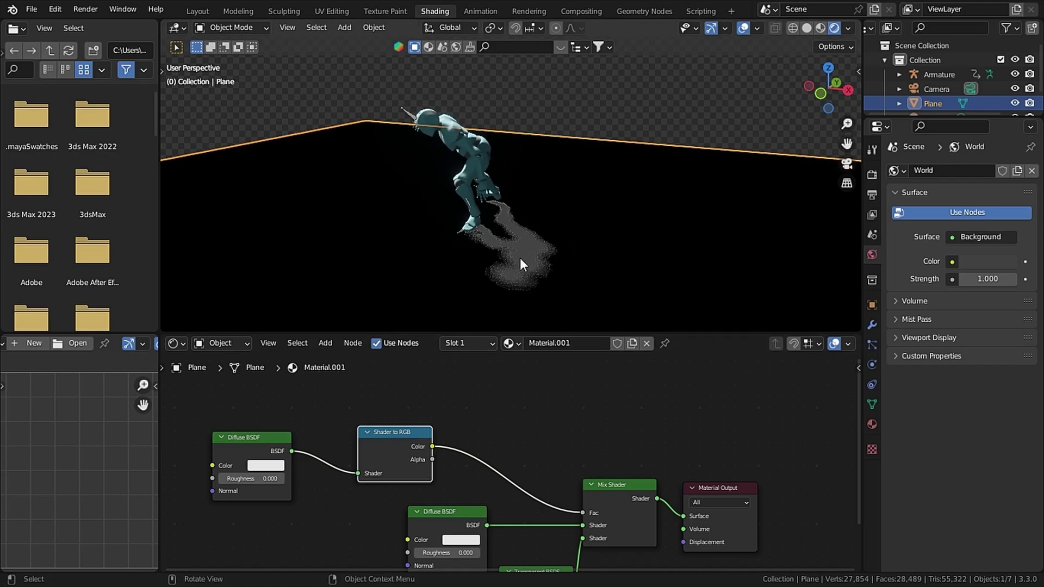
{"action": "scroll", "coordinate": [591, 434], "scroll_direction": "down", "scroll_amount": 4, "text": "shift"}
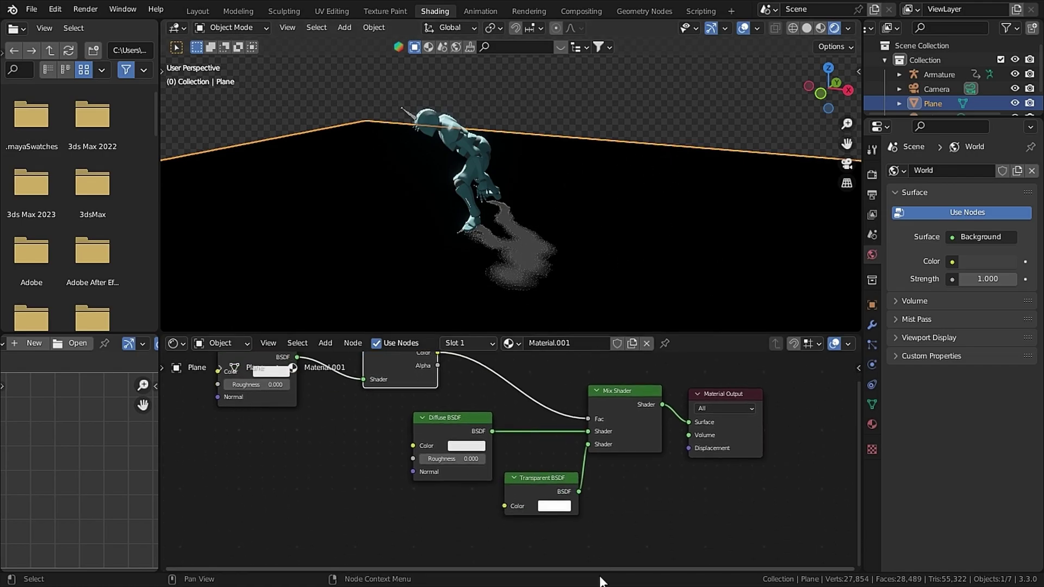
{"action": "left_click_drag", "start_coordinate": [583, 446], "coordinate": [589, 435]}
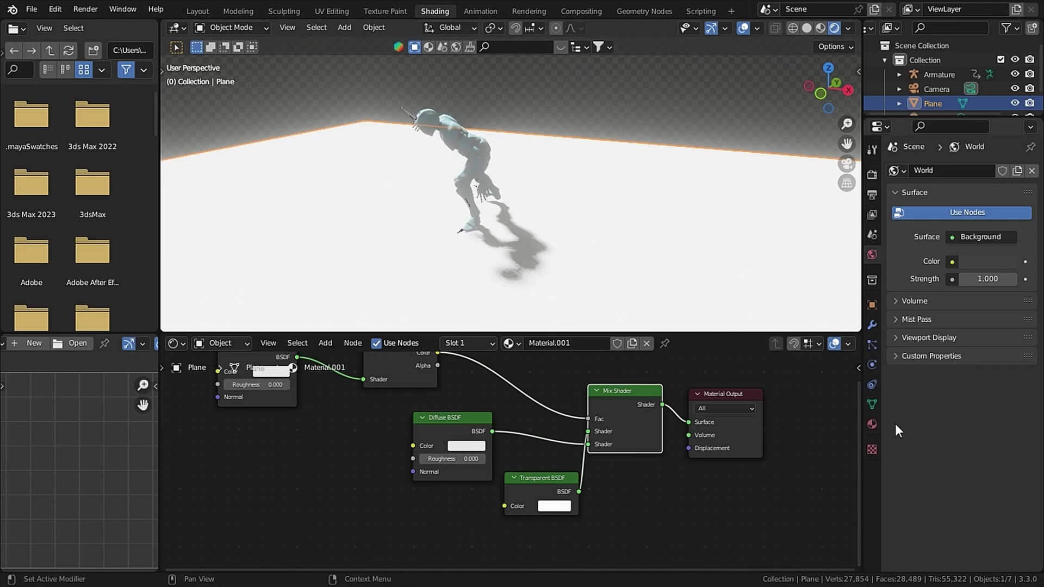
Set the plane material's Blend Mode to Alpha Blend.
{"action": "left_click", "coordinate": [871, 425]}
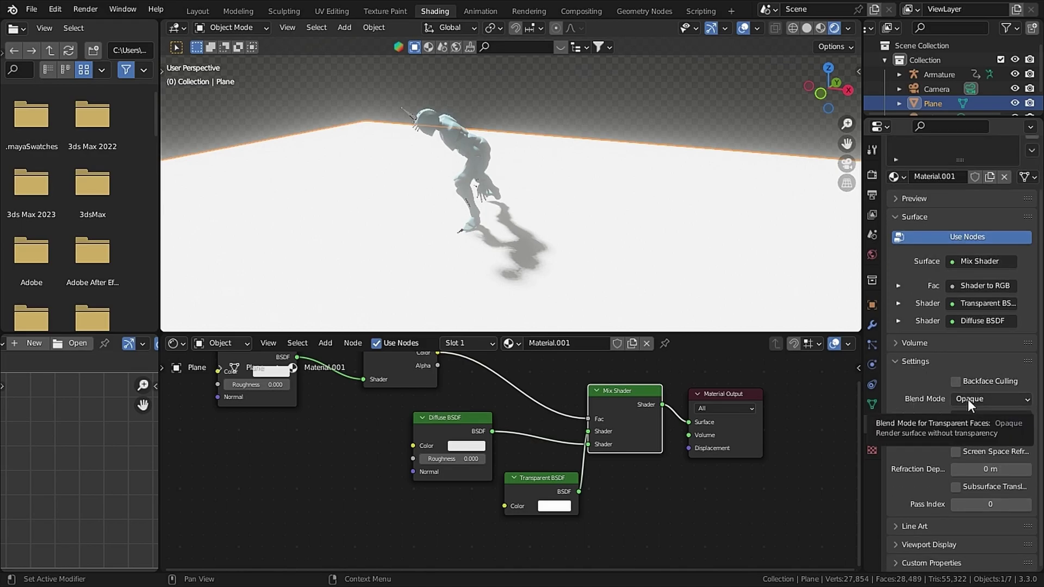
{"action": "left_click", "coordinate": [968, 399]}
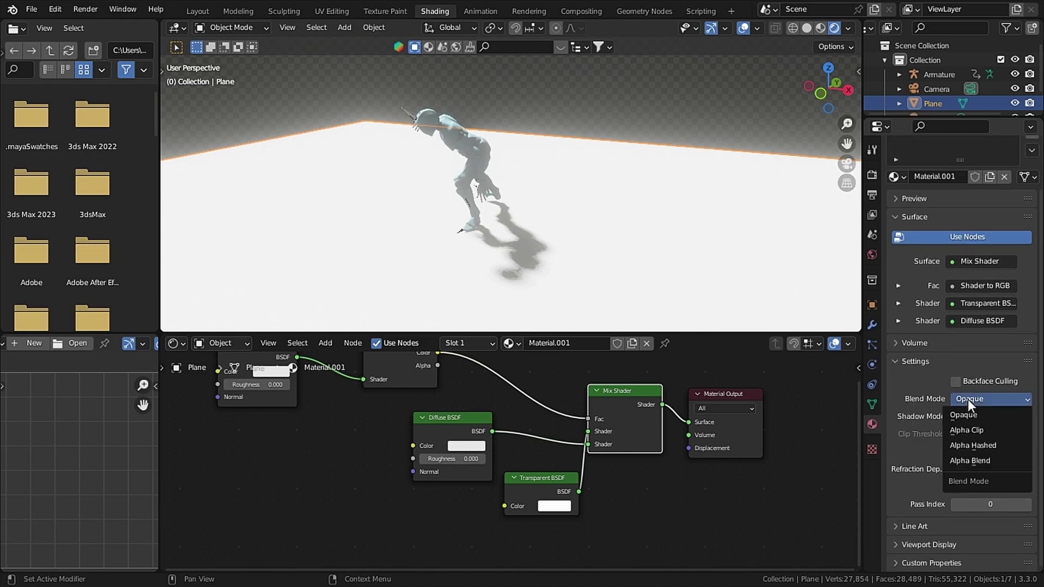
{"action": "left_click", "coordinate": [951, 463]}
Make the mixed Diffuse BSDF black and connect it to the Mix Shader's upper input.
{"action": "middle_click_drag", "start_coordinate": [597, 492], "coordinate": [770, 524]}
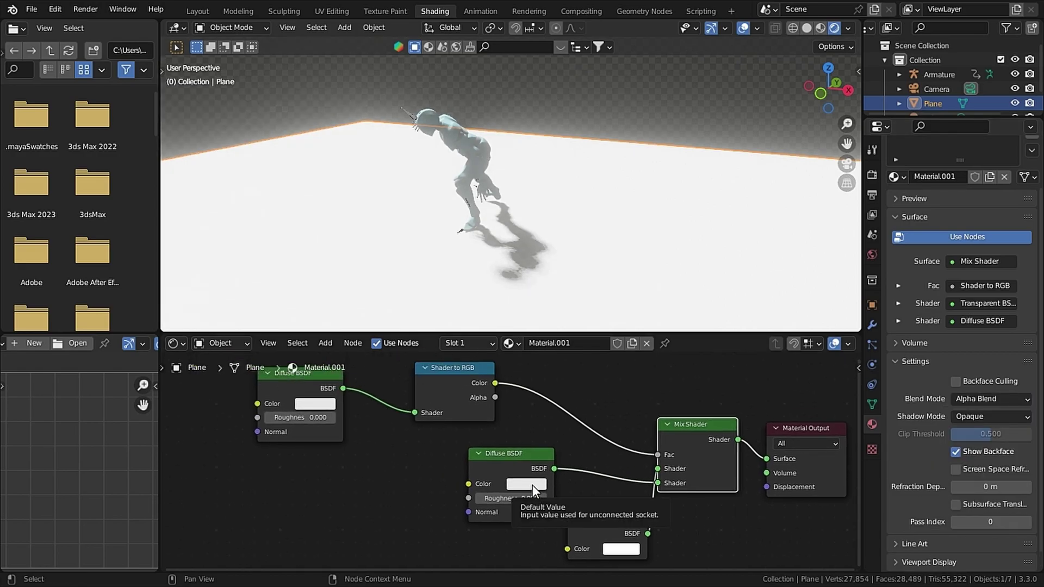
{"action": "left_click", "coordinate": [533, 485]}
{"action": "left_click_drag", "start_coordinate": [614, 340], "coordinate": [615, 396]}
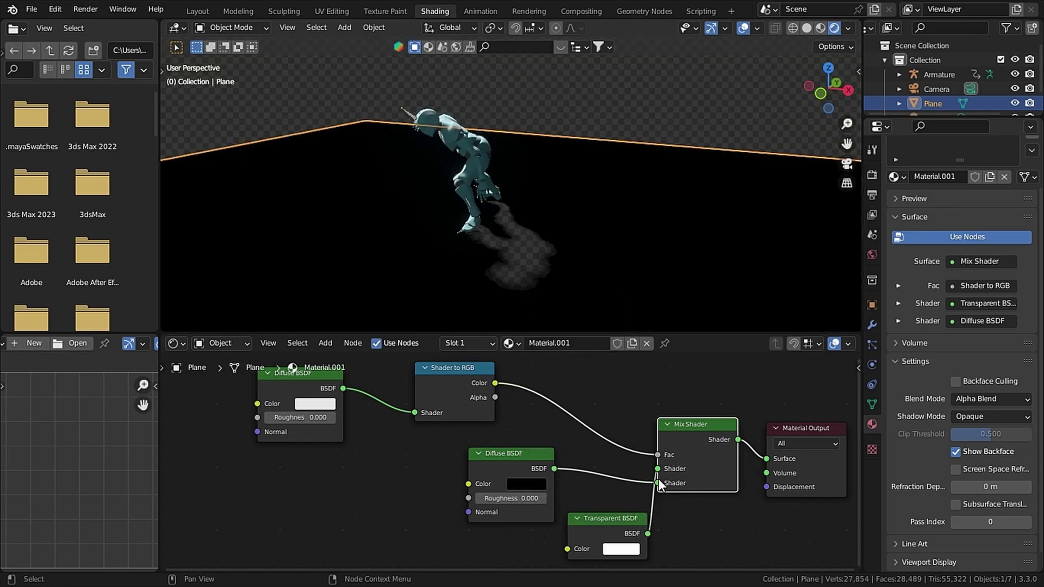
{"action": "mouse_move", "coordinate": [657, 482]}
{"action": "left_mouse_down"}
{"action": "mouse_move", "coordinate": [641, 480]}
{"action": "mouse_move", "coordinate": [660, 469]}
{"action": "left_mouse_up"}
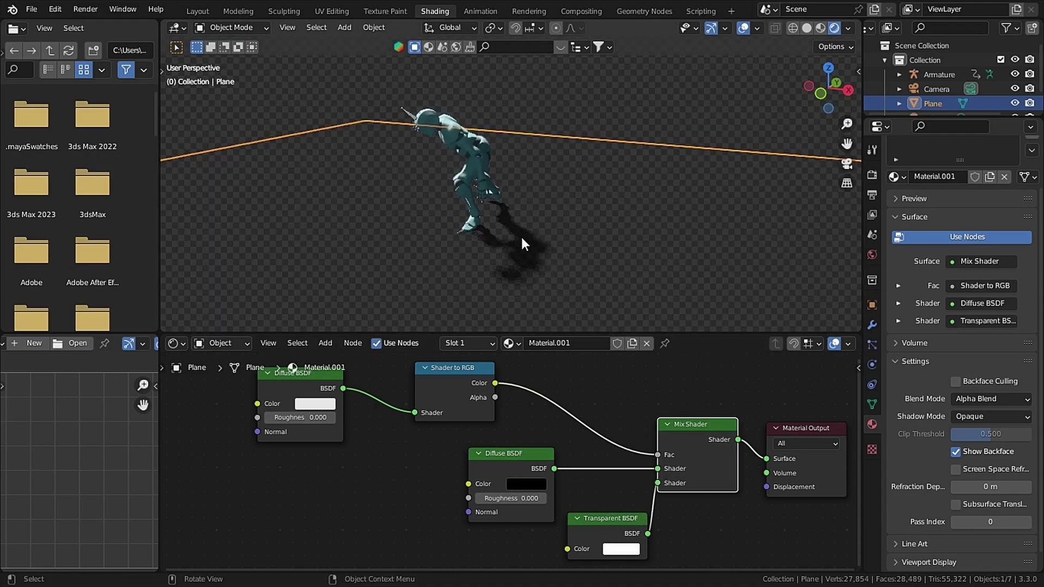
In the Layout workspace, hide the overlays and grid, then view the character's shadow from above.
{"action": "left_click", "coordinate": [197, 5]}
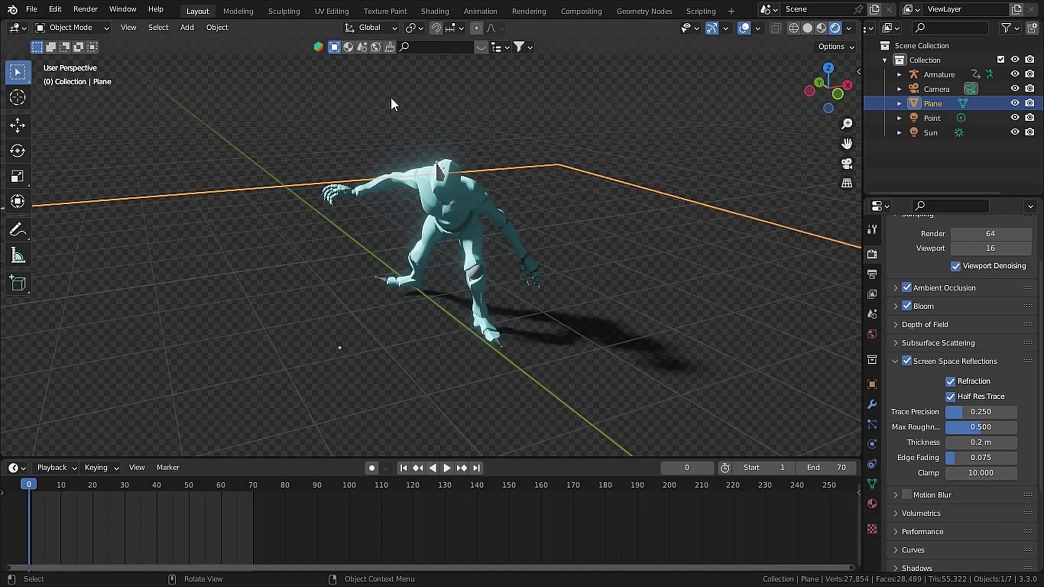
{"action": "left_click", "coordinate": [744, 28]}
{"action": "scroll", "coordinate": [546, 282], "scroll_direction": "down", "scroll_amount": 3}
{"action": "scroll", "coordinate": [519, 269], "scroll_direction": "up", "scroll_amount": 3}
{"action": "middle_click_drag", "start_coordinate": [519, 269], "coordinate": [439, 269]}
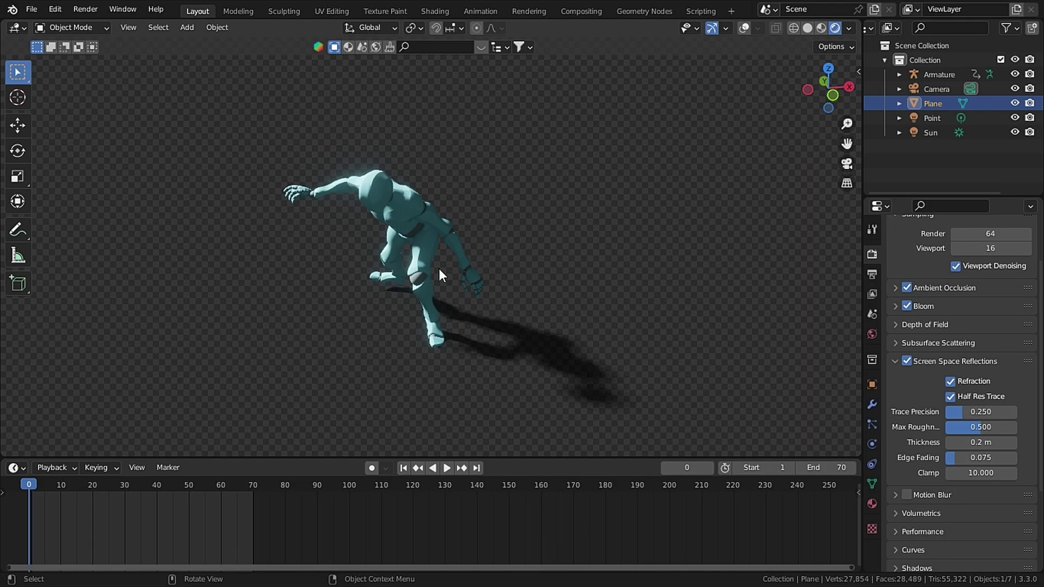